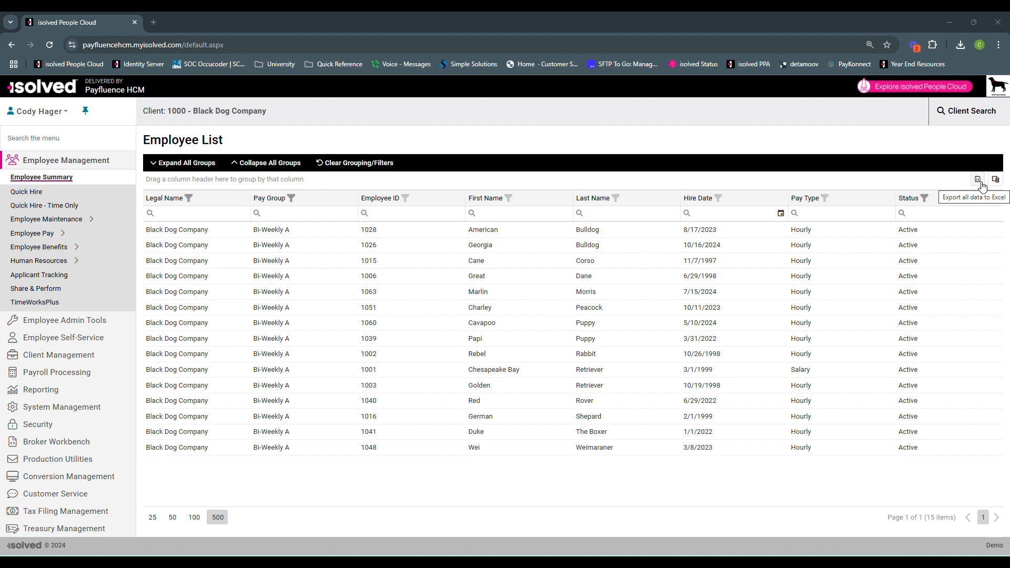
Export the full employee list to Excel and open the downloaded EmployeeListExport.xlsx
left_click(980, 179)
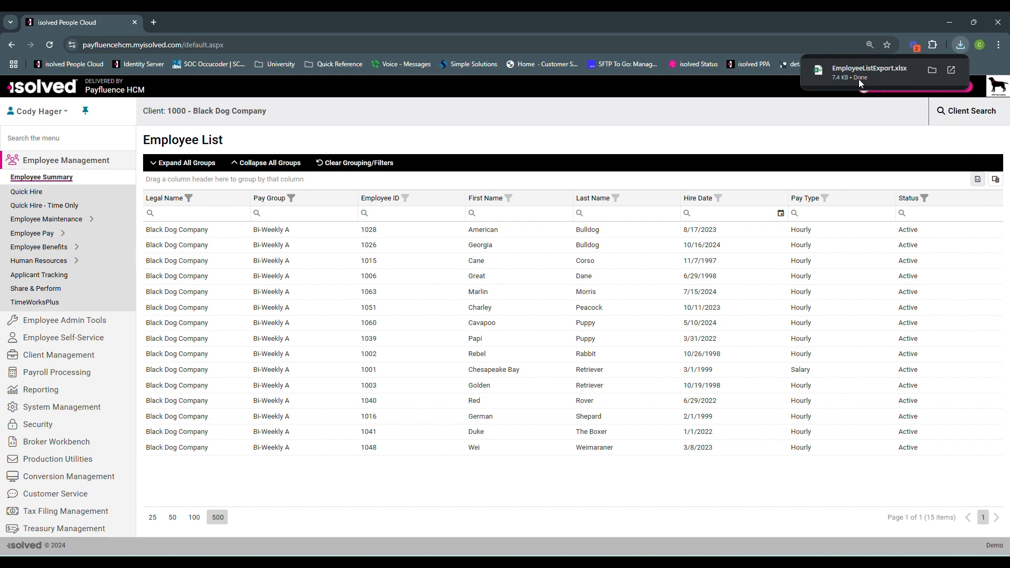
left_click(860, 82)
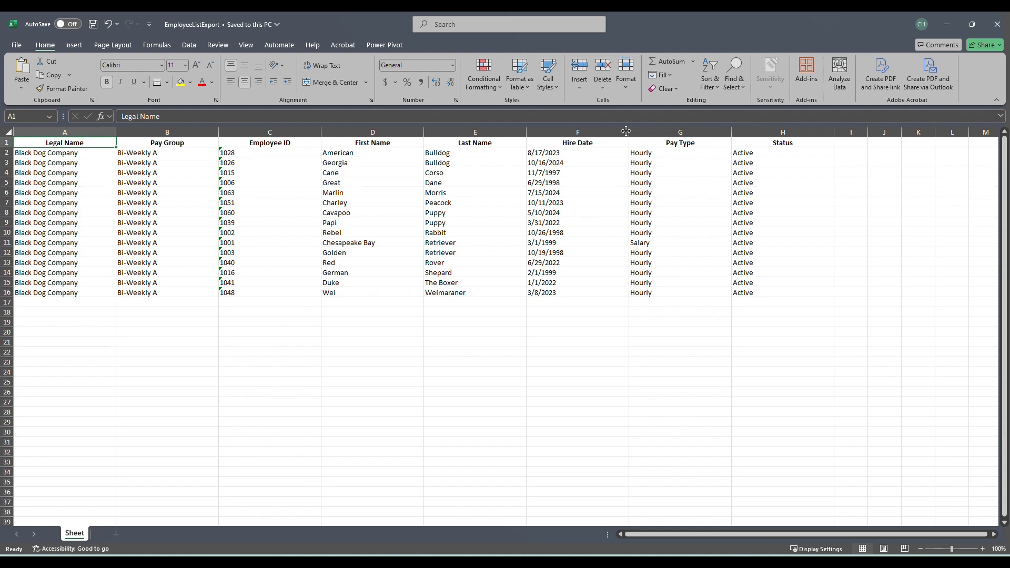
Rename the Employee ID column header in C1 to Key
left_click(254, 144)
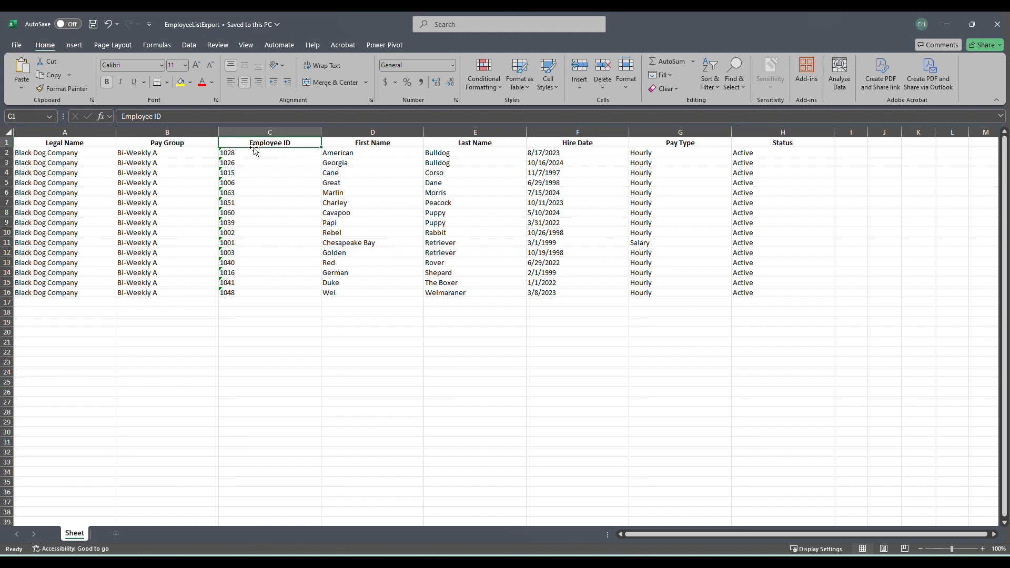
left_click(214, 113)
left_click_drag(214, 113, 118, 117)
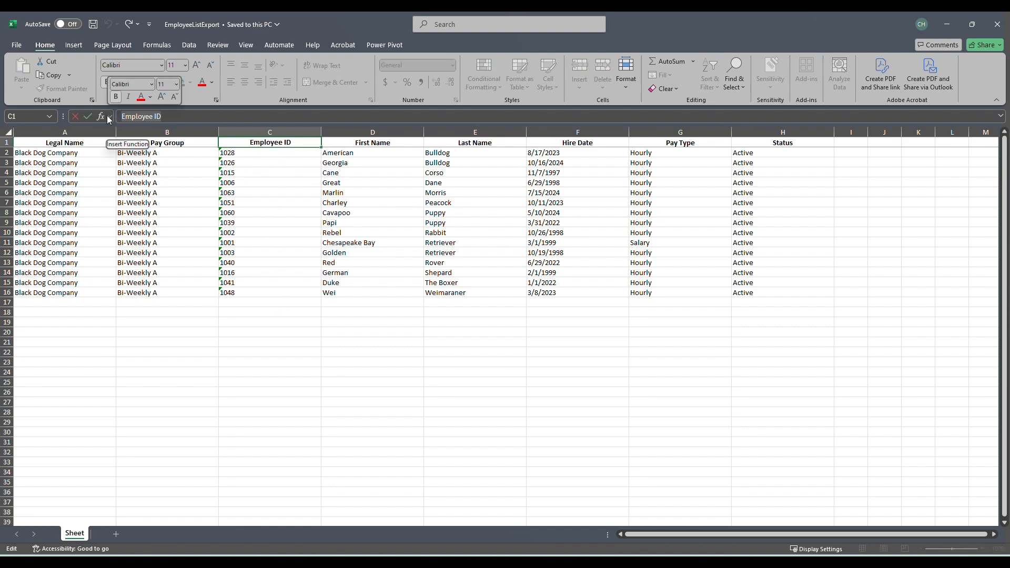
type("Key")
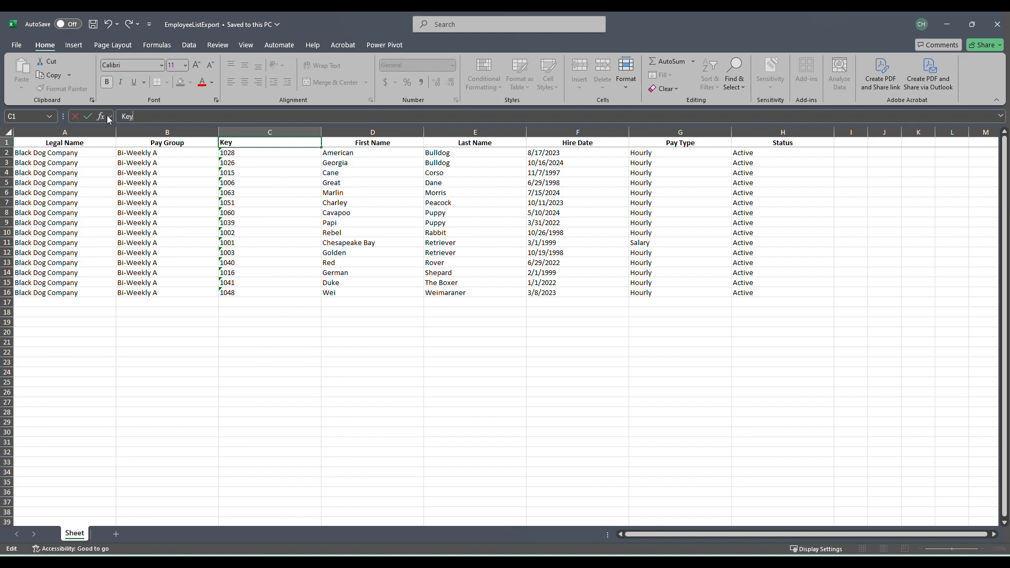
key("Return")
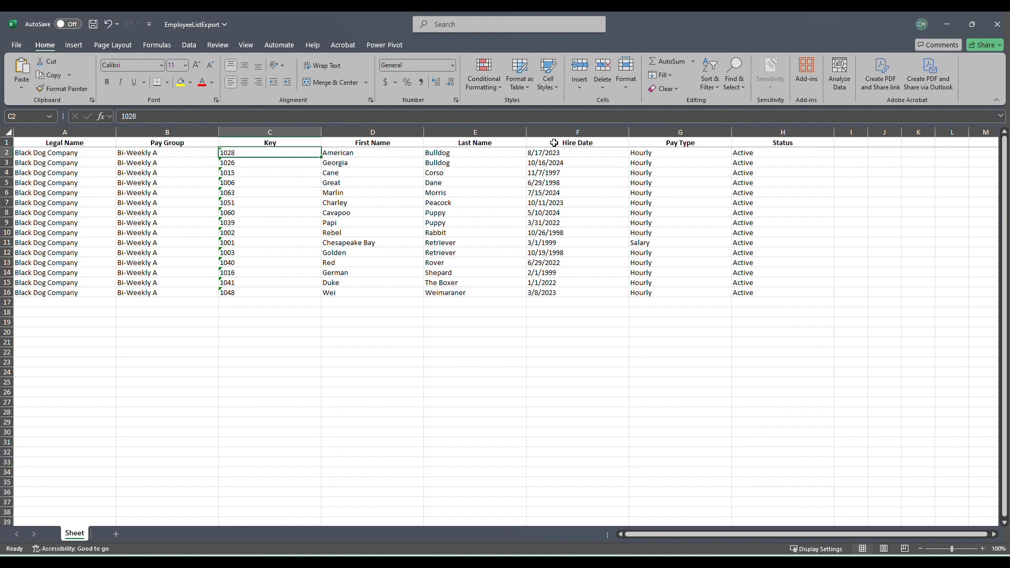
Insert a new column before Hire Date and give it the header E_Bonus_Dollars
right_click(605, 135)
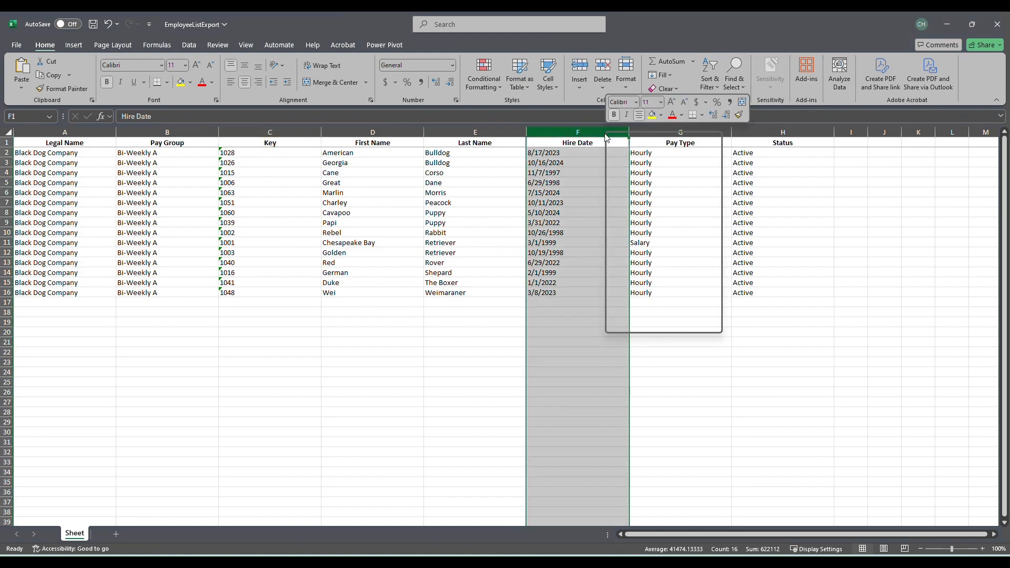
left_click(658, 235)
left_click(590, 143)
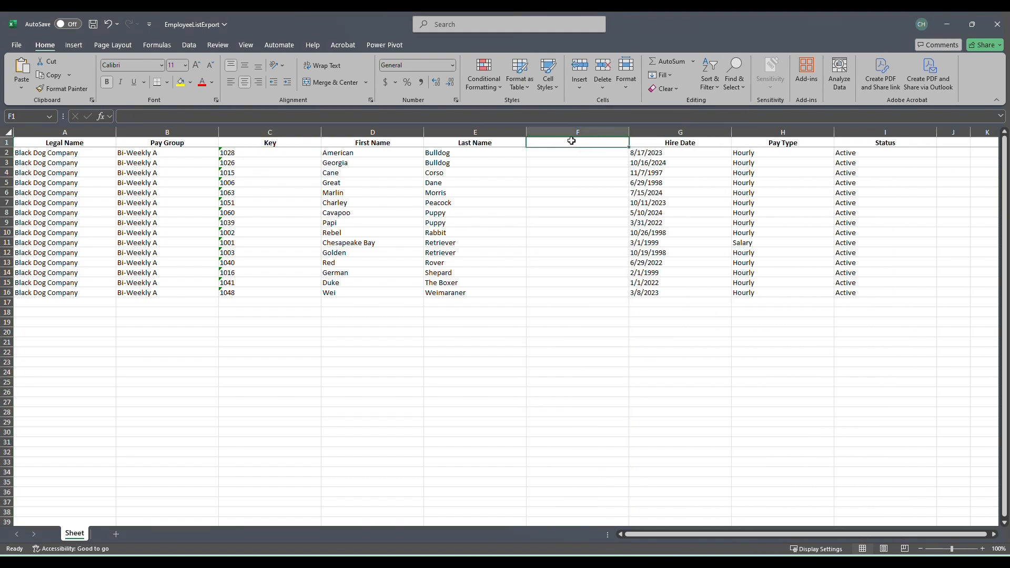
left_click(544, 117)
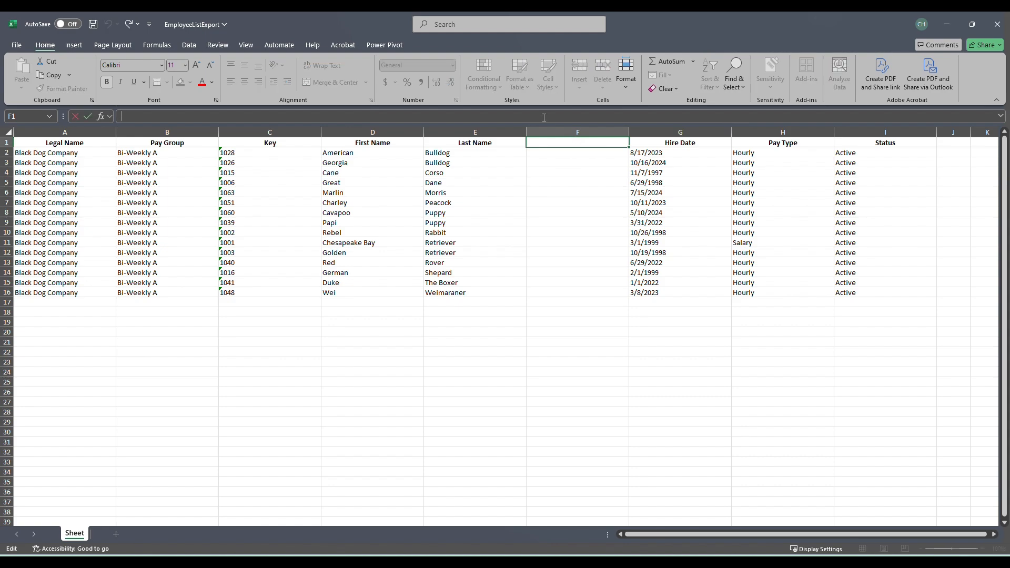
type("E_Bonus_Dollars")
key("Return")
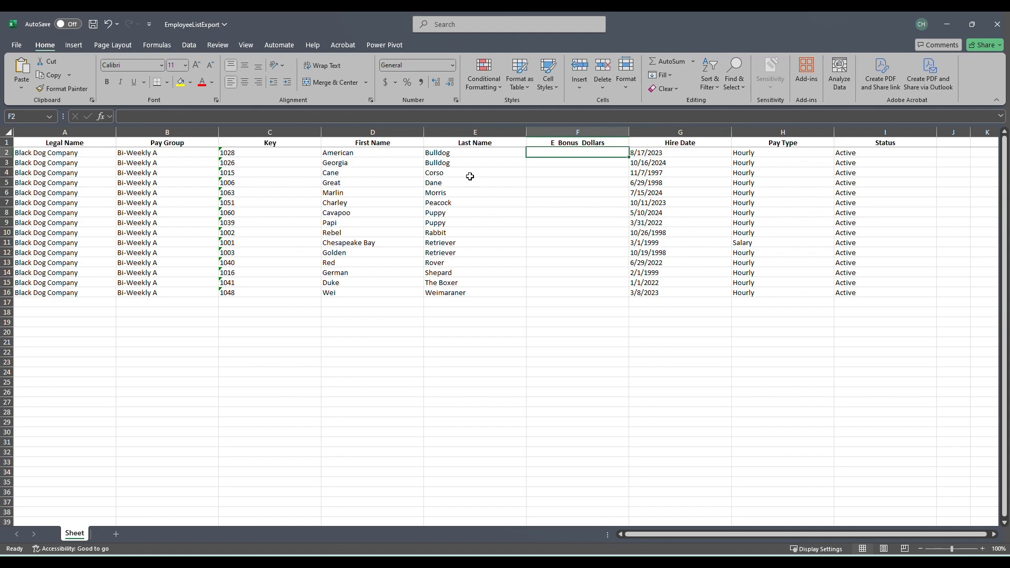
Enter the bonus amounts 200, 100, 100, 130 and 100 for the first five employees in F2 to F6
type("200")
key("Return")
type("100")
key("Return")
type("100")
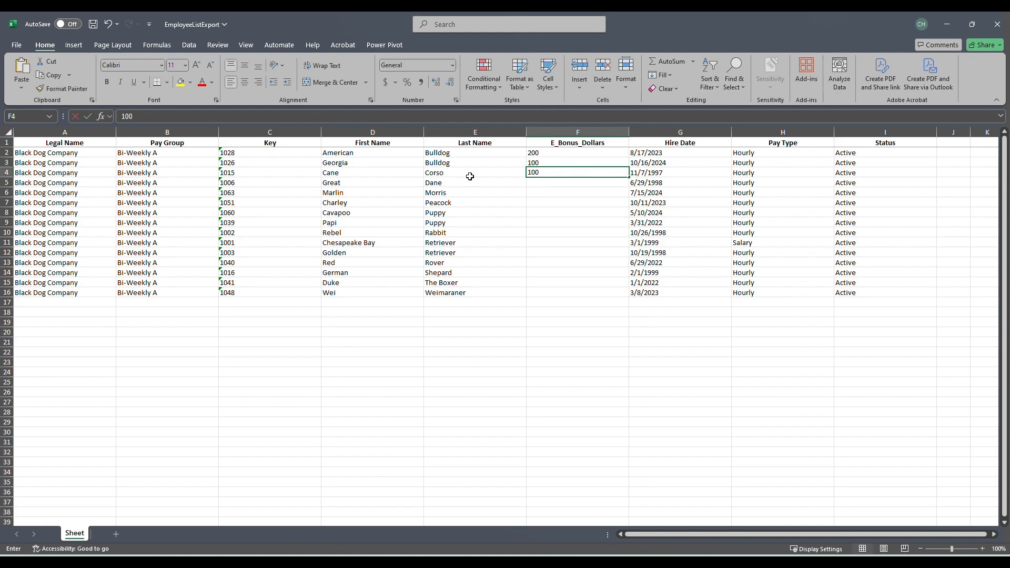
key("Return")
type("130")
key("Return")
type("100")
key("Return")
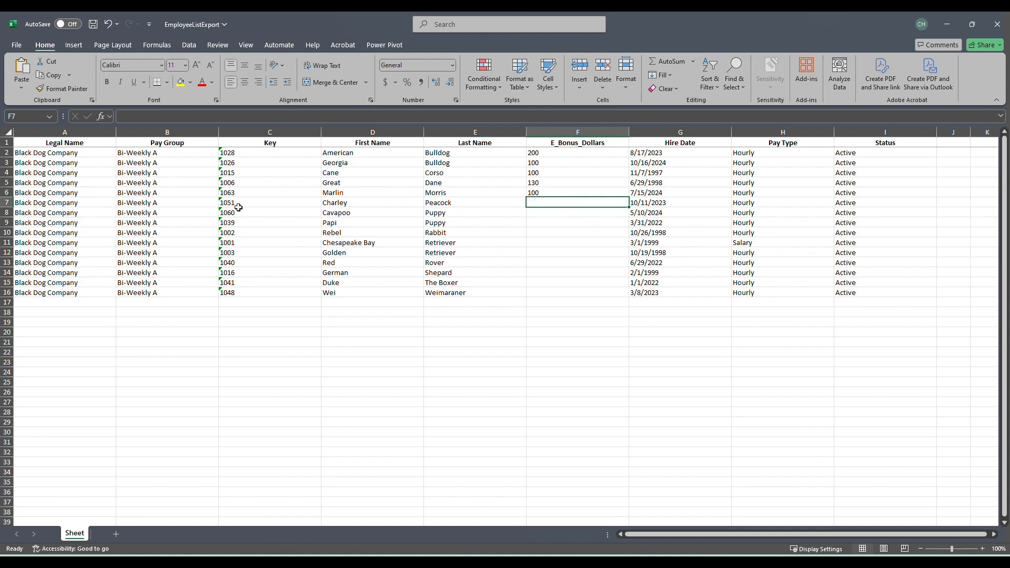
Delete rows 7 to 16, which hold the employees without a bonus amount
left_click(5, 202)
left_click_drag(4, 202, 18, 292)
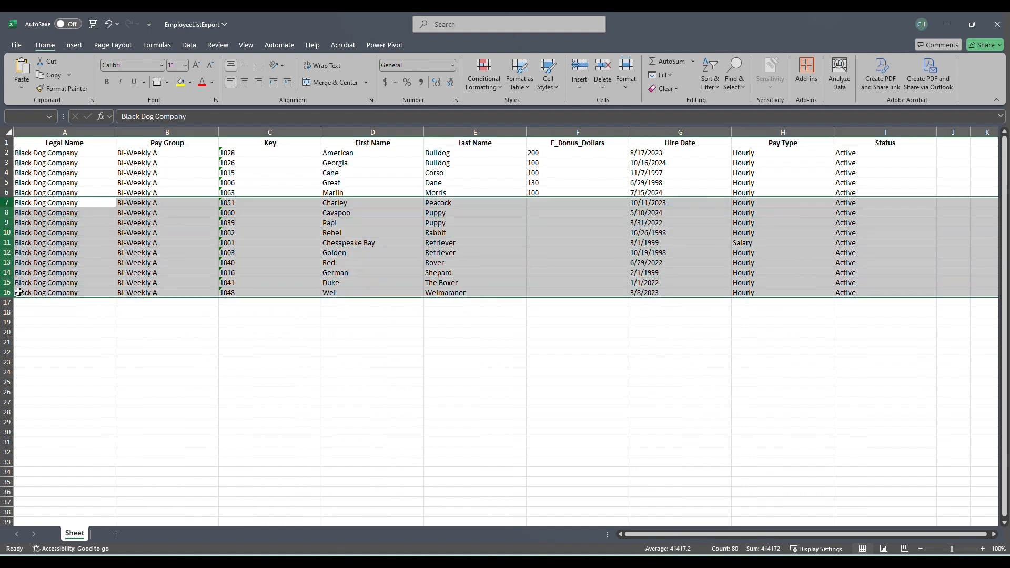
right_click(171, 258)
left_click(223, 382)
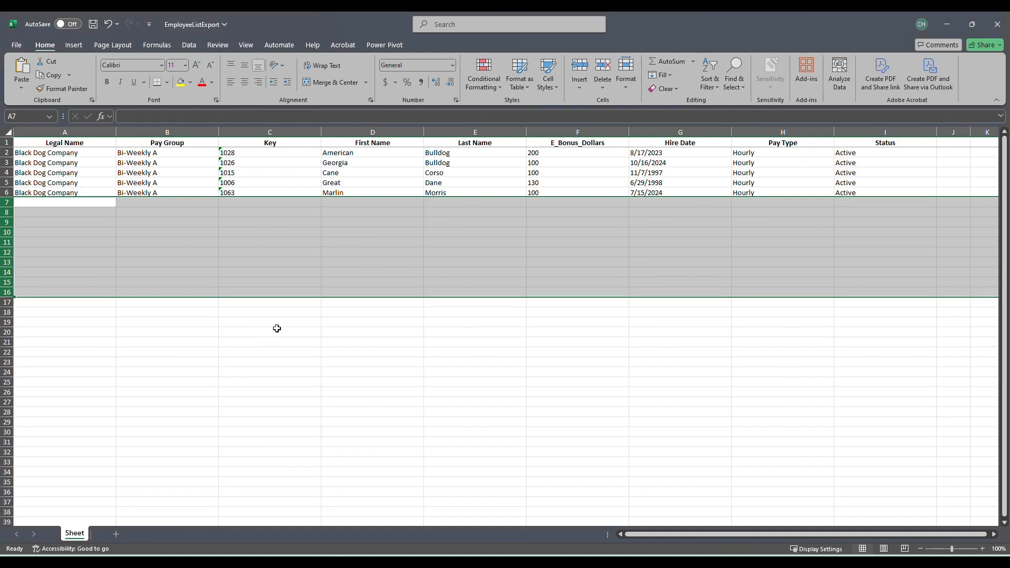
left_click(298, 239)
Delete the Legal Name and Pay Group columns
left_click_drag(173, 128, 75, 131)
right_click(75, 132)
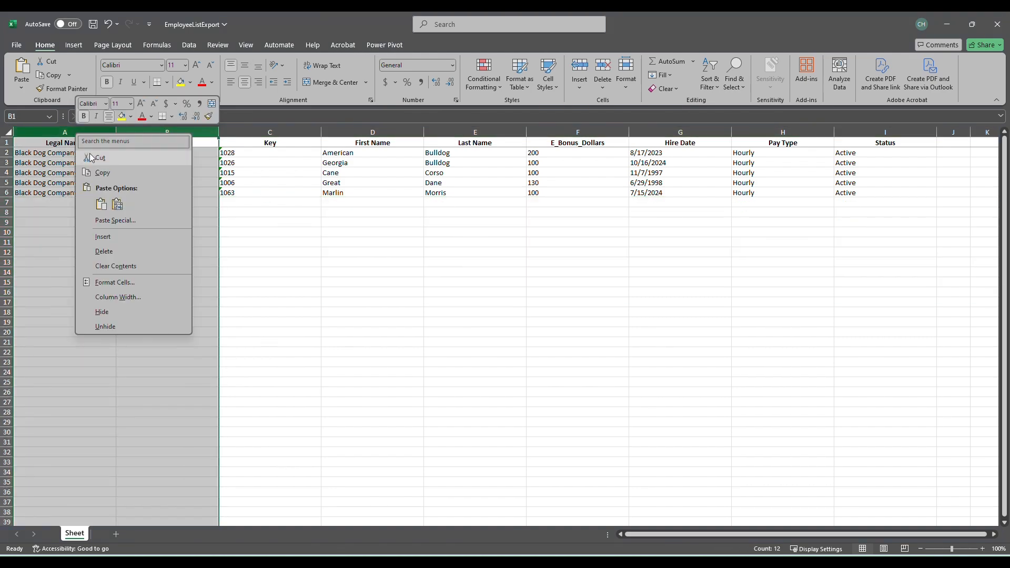
left_click(119, 251)
left_click(451, 203)
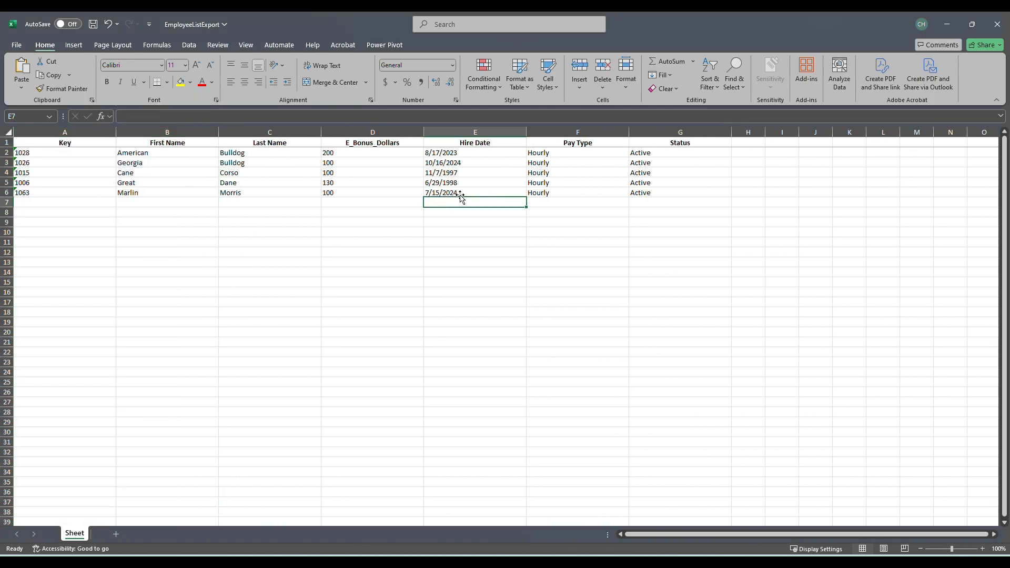
Delete the Hire Date, Pay Type and Status columns
left_click(482, 132)
left_click_drag(482, 133, 660, 132)
right_click(660, 134)
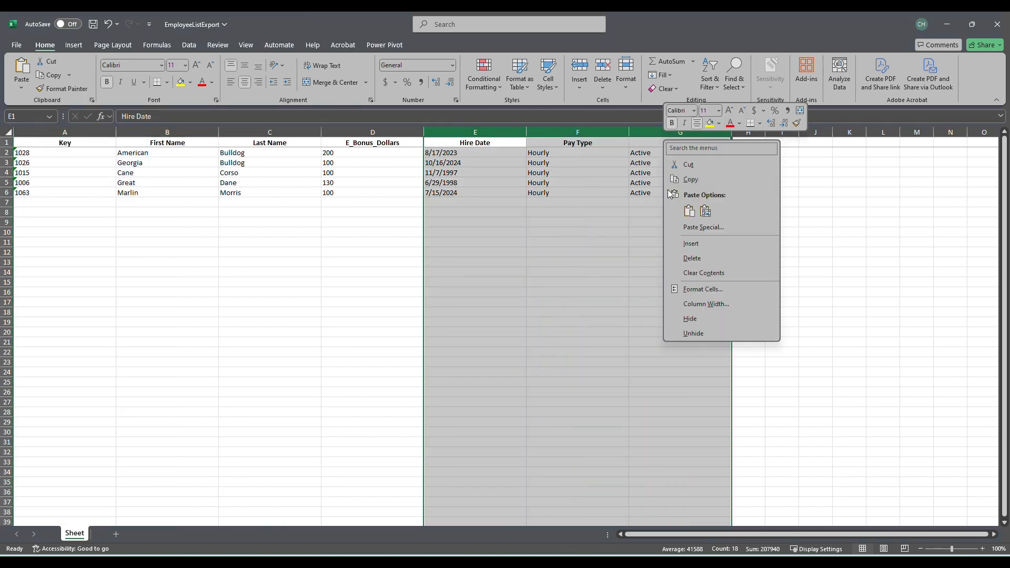
left_click(702, 263)
left_click(368, 191)
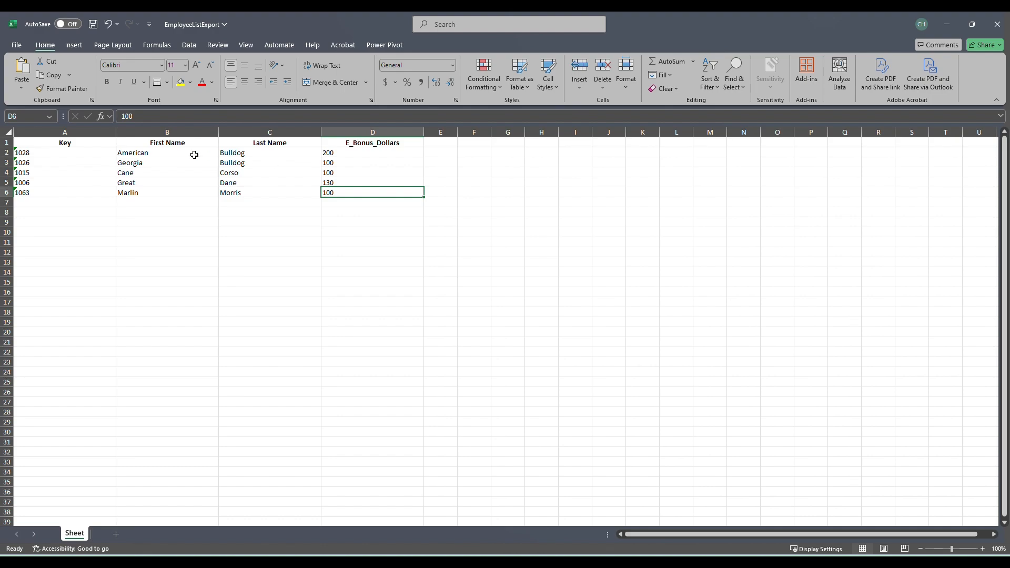
Prefix the First Name and Last Name headers with # so they read #First Name and #Last Name
left_click(176, 143)
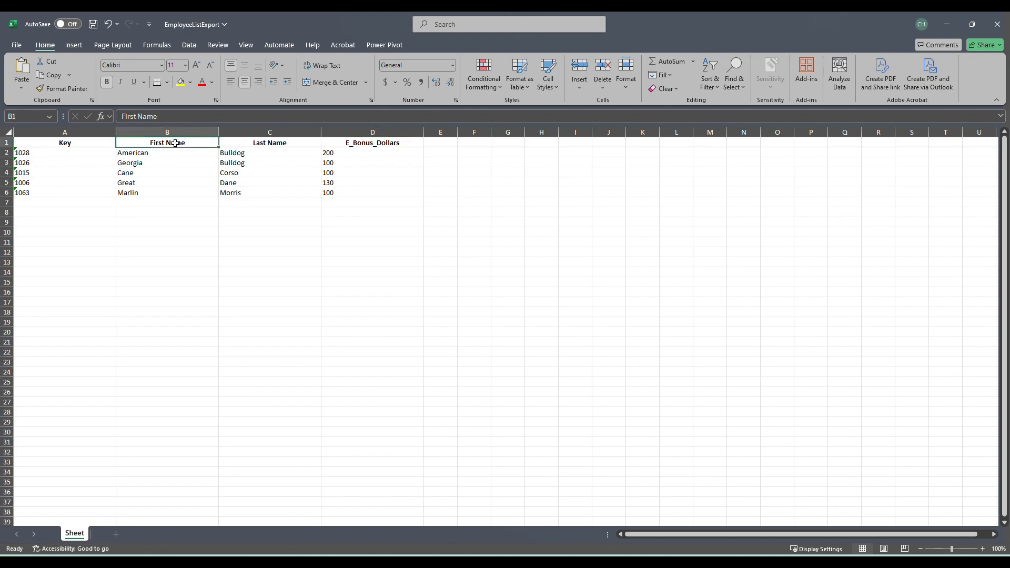
left_click(117, 117)
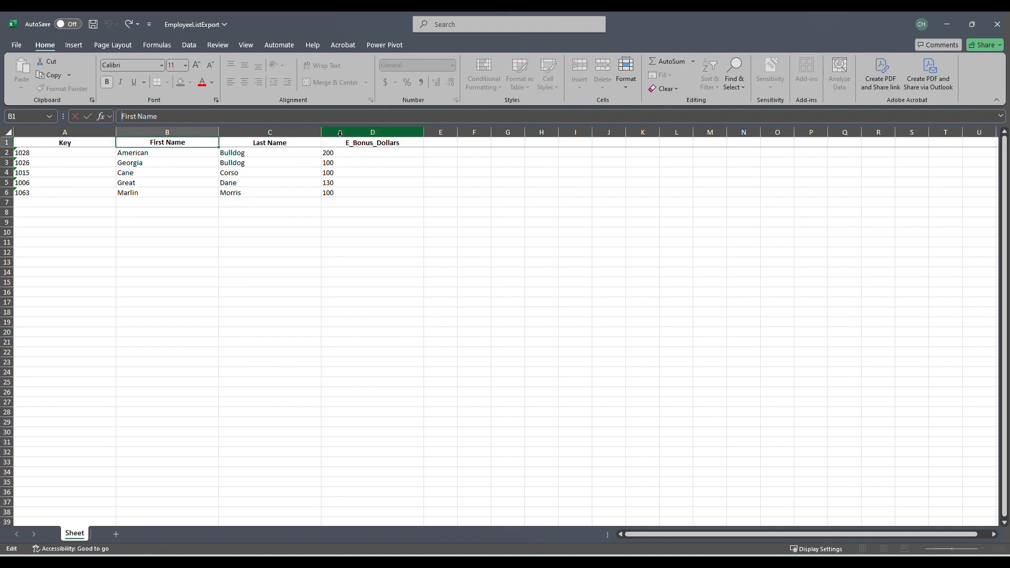
type("#")
key("Return")
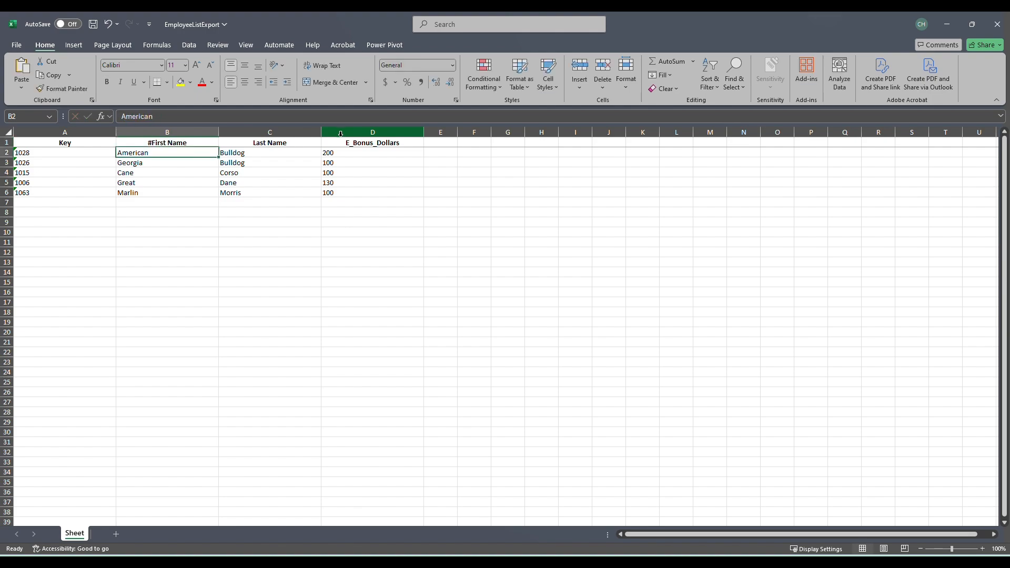
left_click(293, 146)
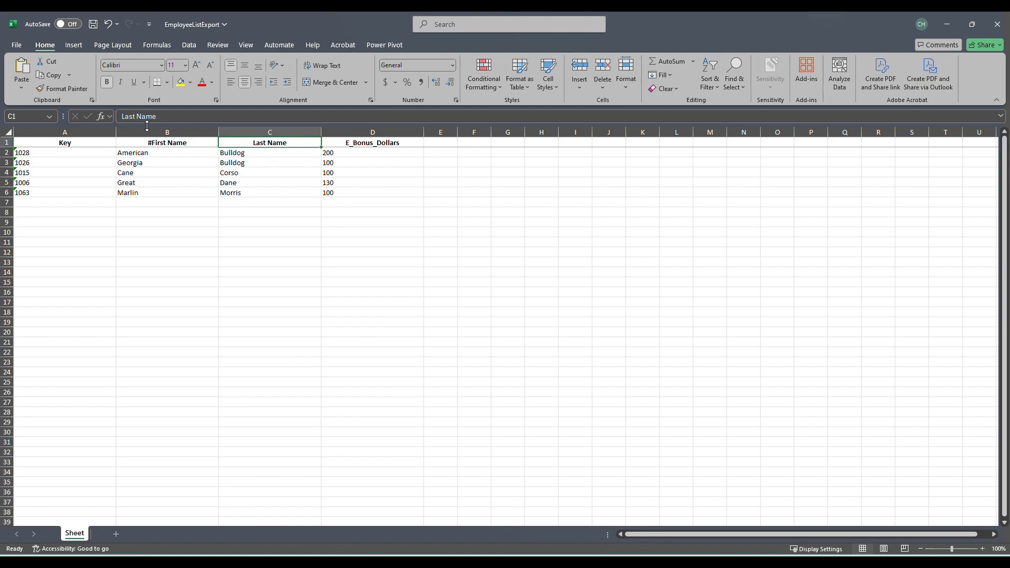
left_click(122, 116)
type("#")
left_click(198, 172)
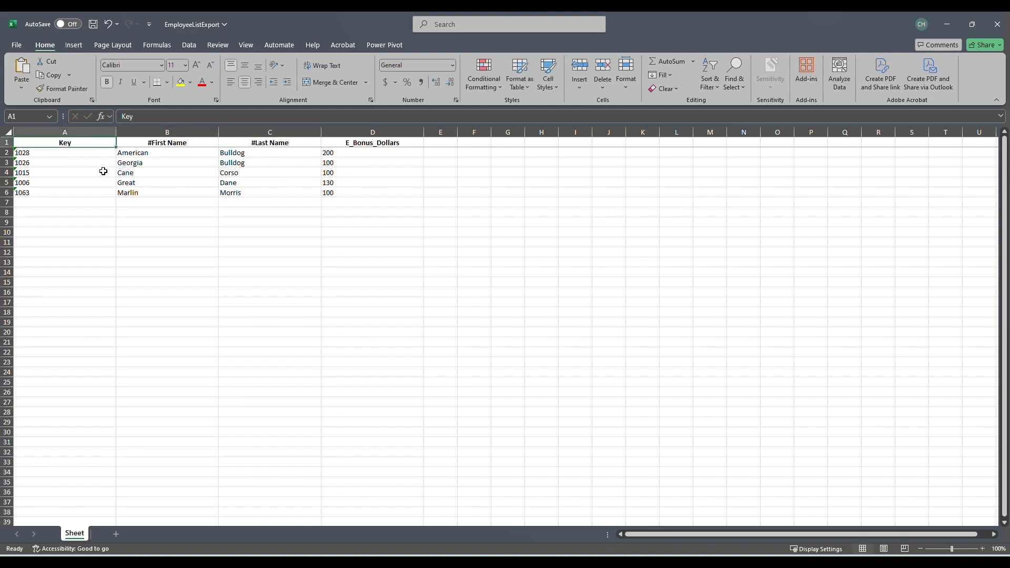
left_click(165, 153)
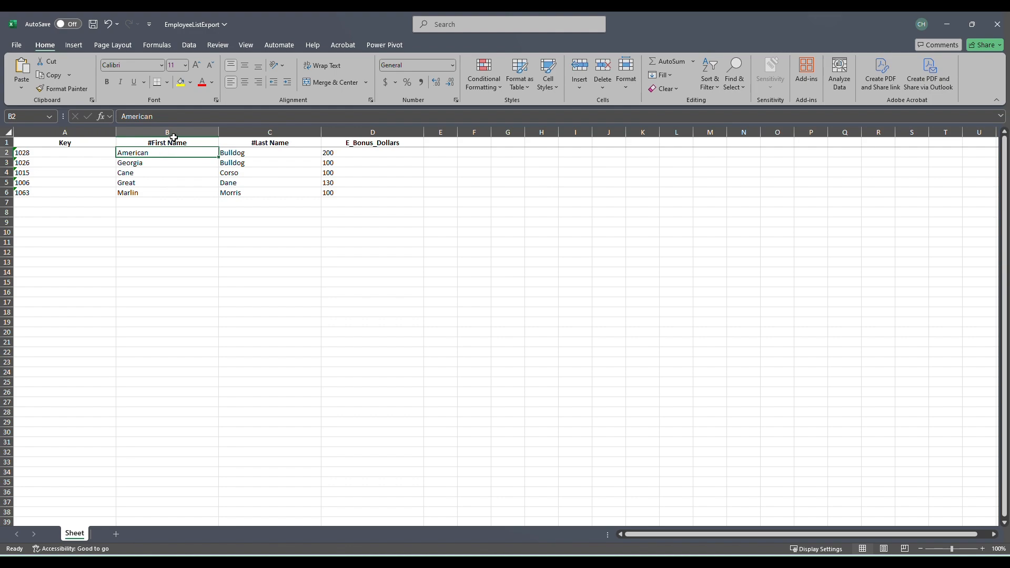
left_click(173, 133)
left_click(301, 134)
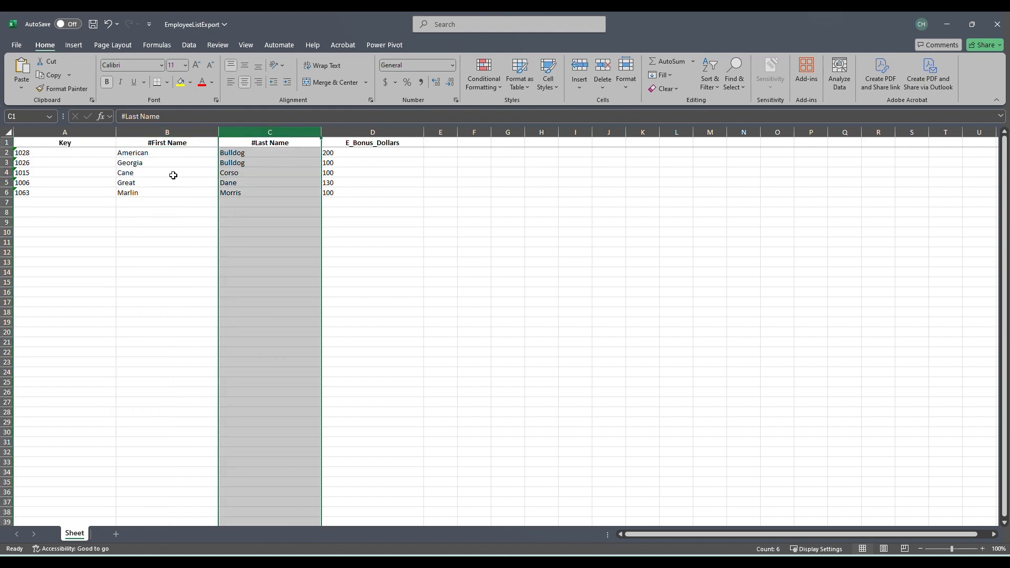
left_click(373, 156)
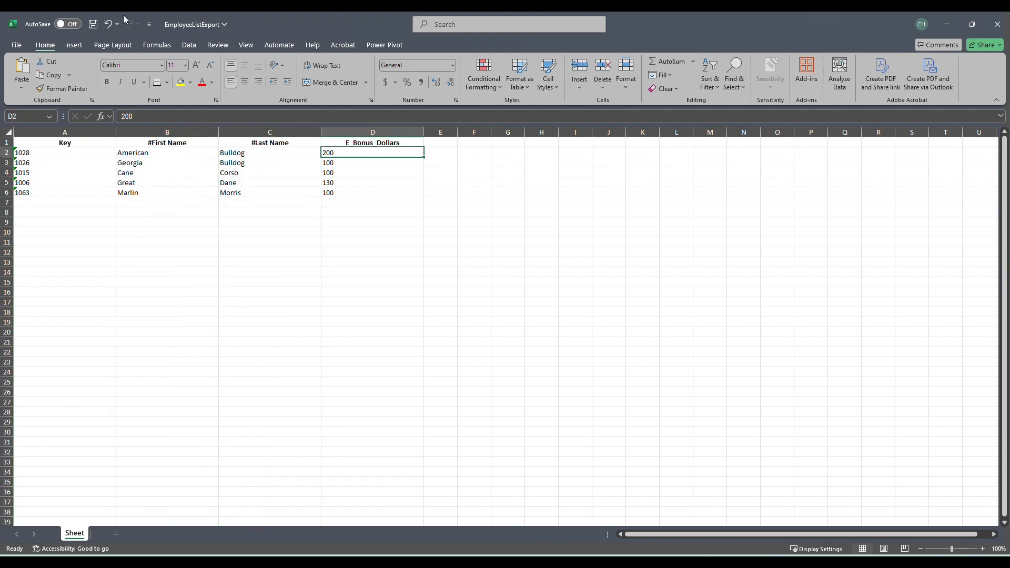
Save the EmployeeListExport workbook and close it
left_click(94, 25)
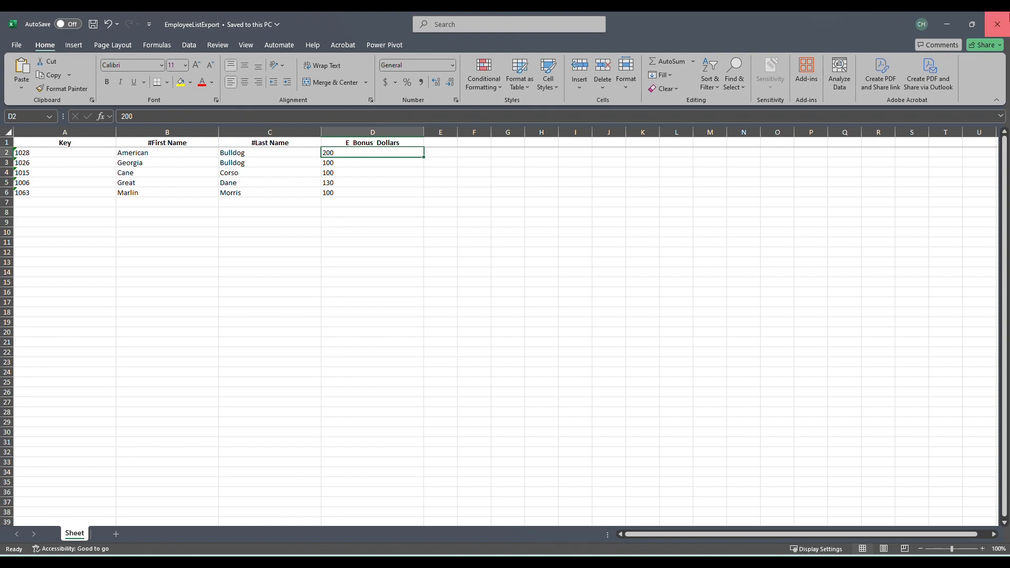
left_click(997, 24)
Search isolved for "timecard im" and open the Timecard Import page under Payroll Entry
left_click(65, 141)
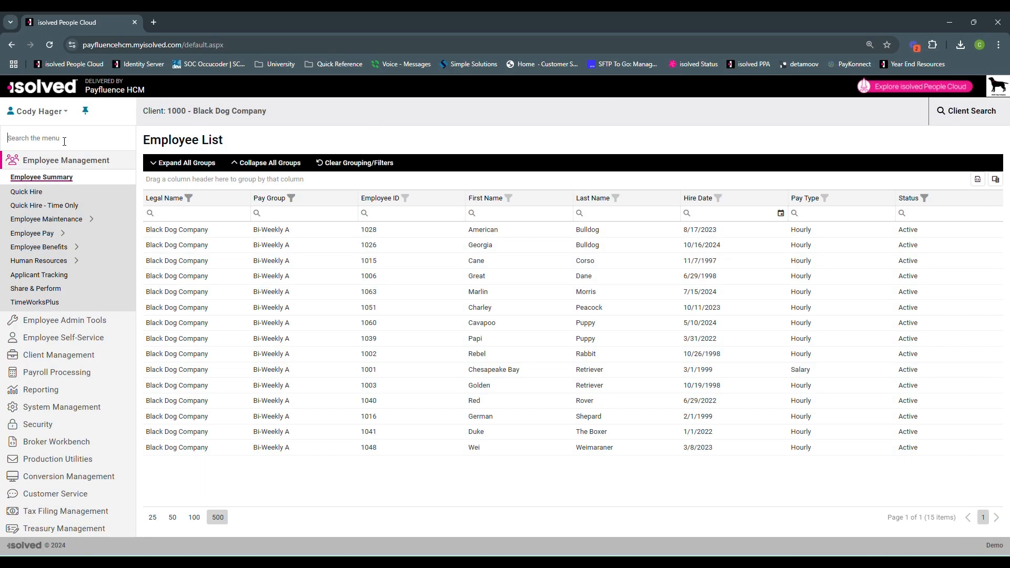
type("tim")
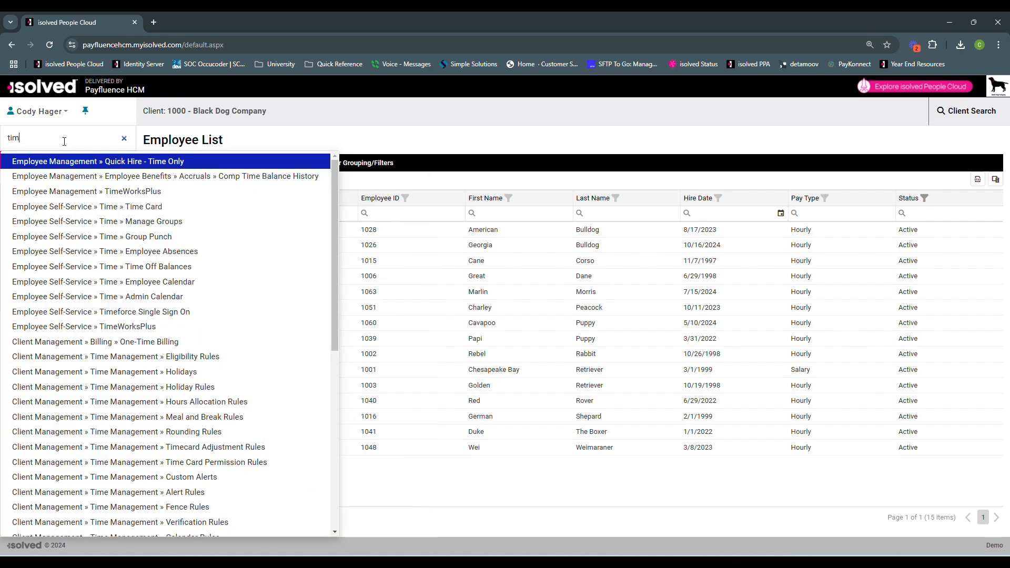
type("ecard im")
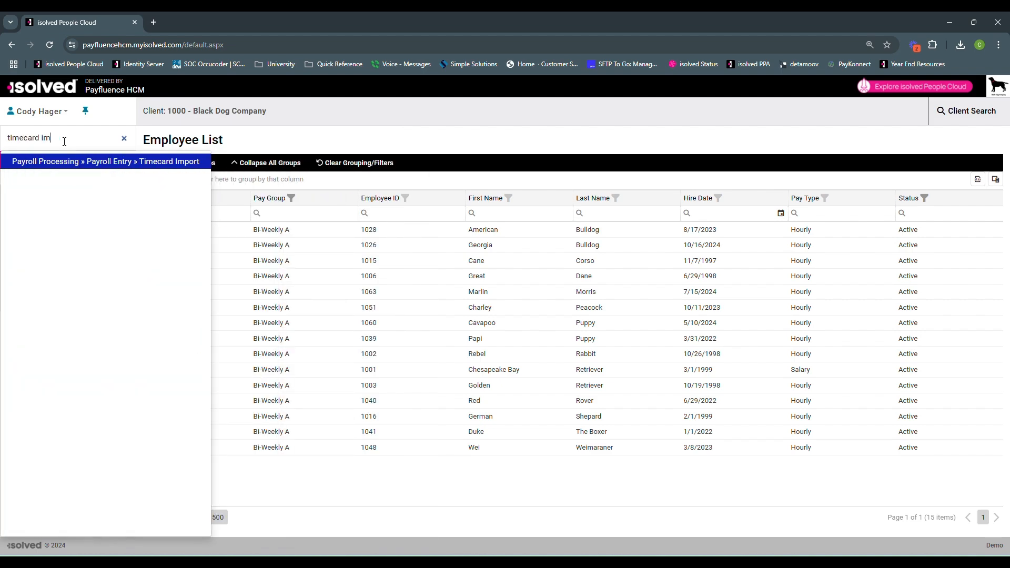
left_click(128, 163)
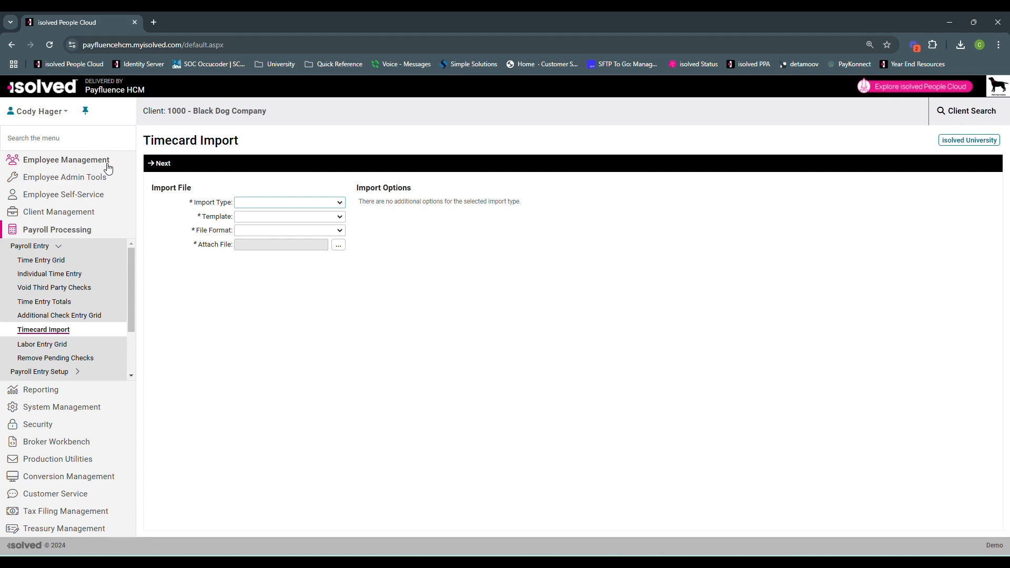
Set the import type to Timecard and attach EmployeeListExport from the Downloads folder
left_click(336, 204)
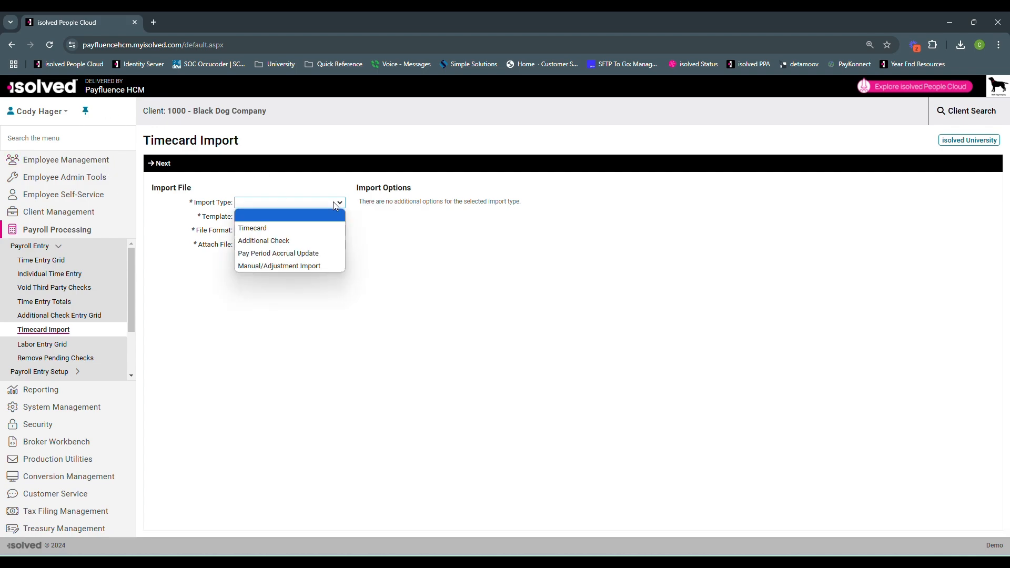
left_click(303, 232)
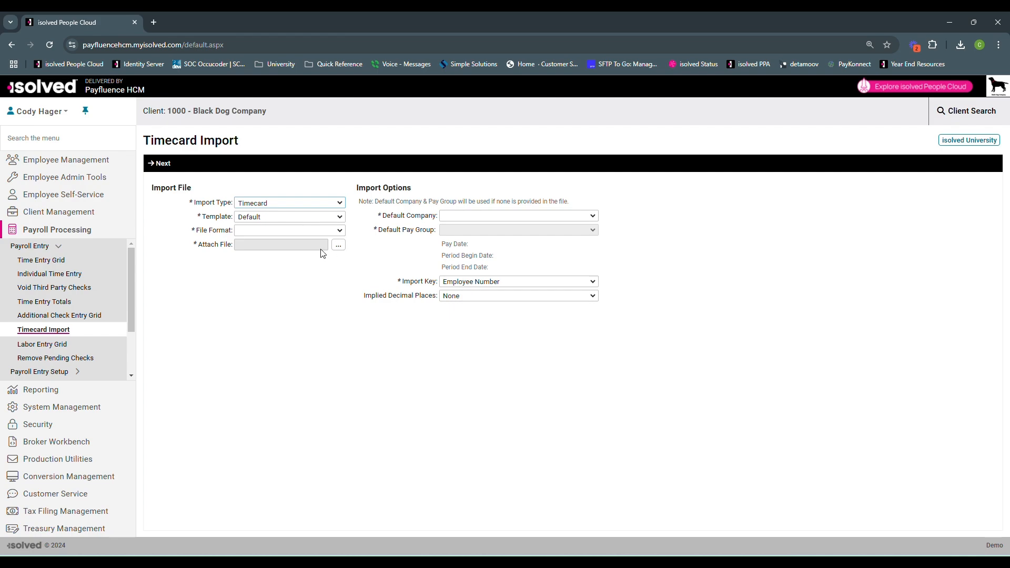
left_click(338, 246)
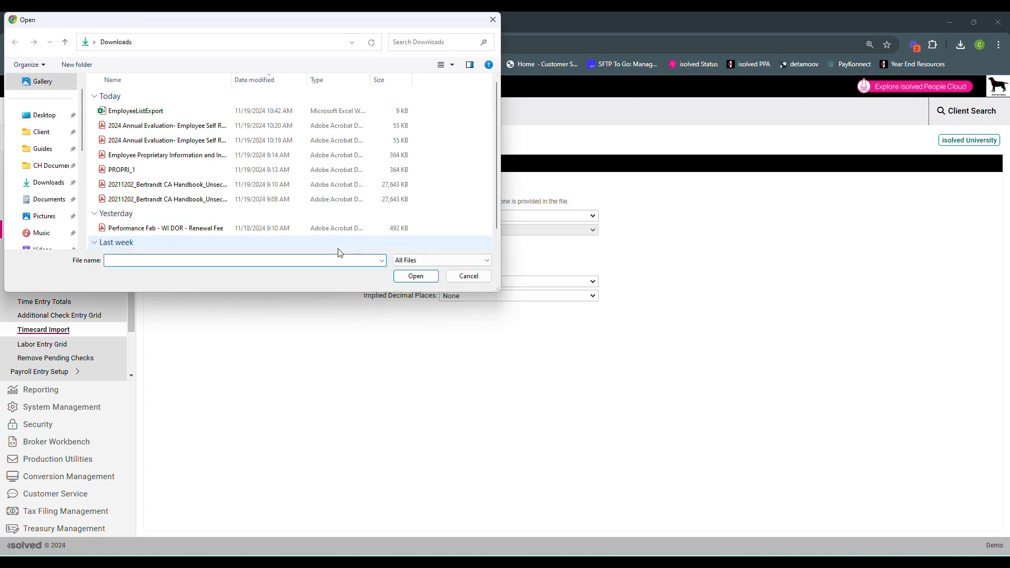
scroll(46, 158, "down", 2)
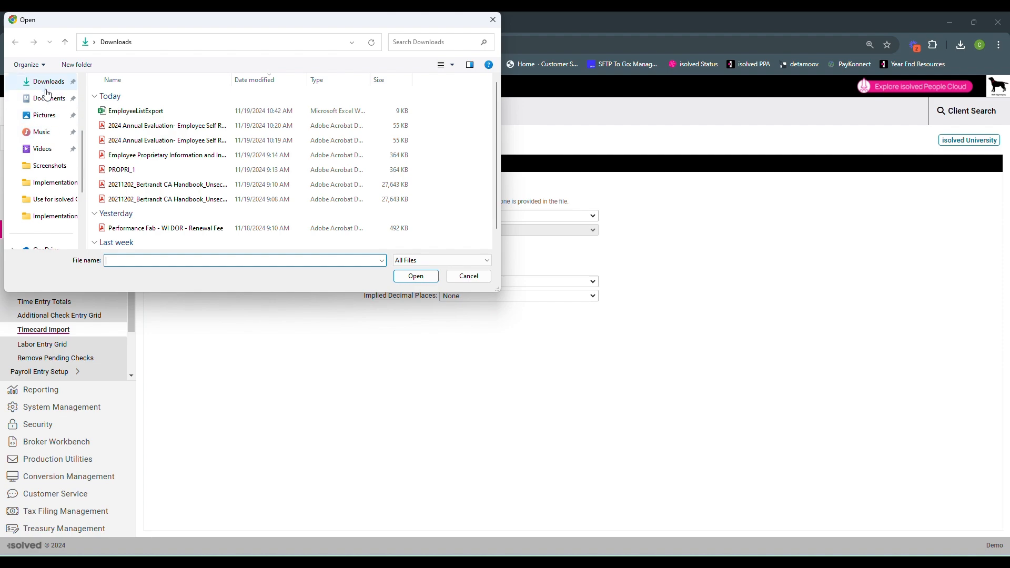
double_click(168, 112)
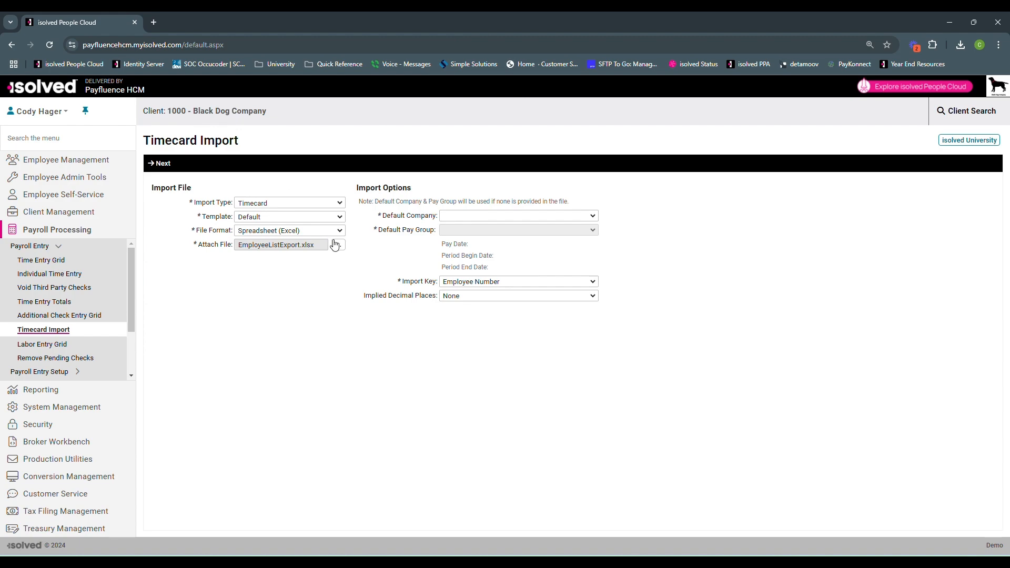
Set the default company to Black Dog Company and the default pay group to Bi-Weekly A, and proceed to validation
left_click(529, 221)
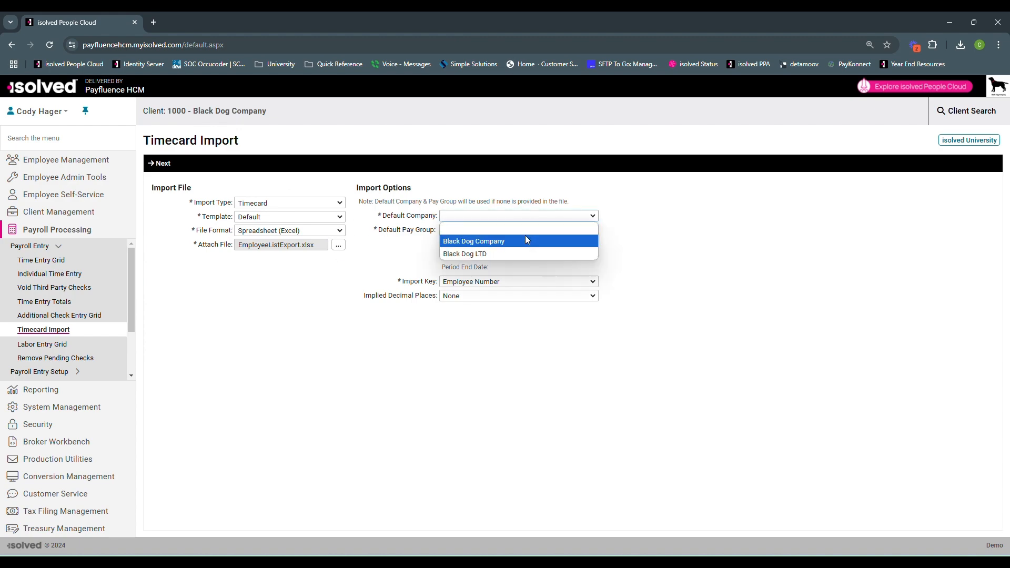
left_click(525, 236)
left_click(527, 231)
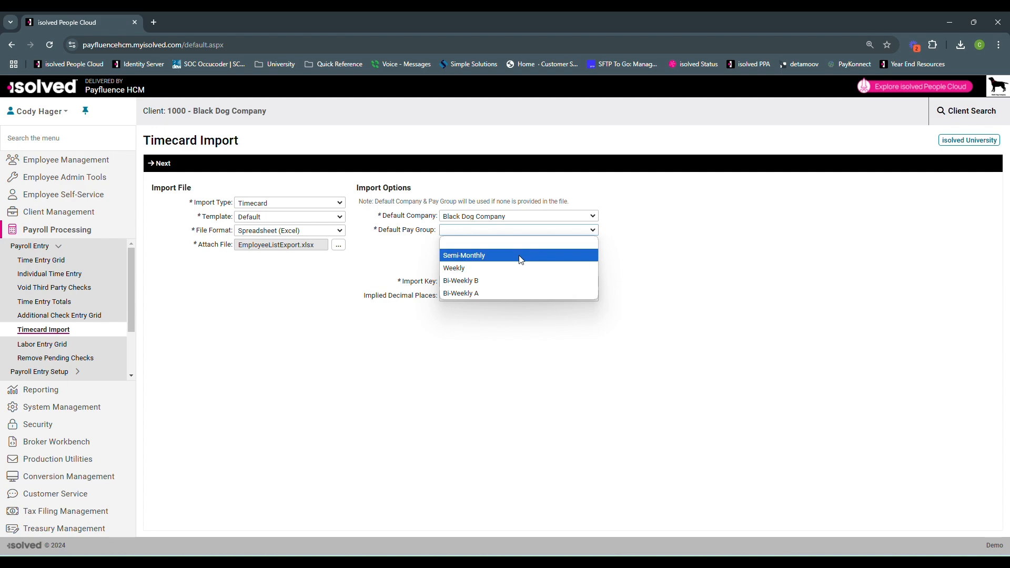
left_click(509, 292)
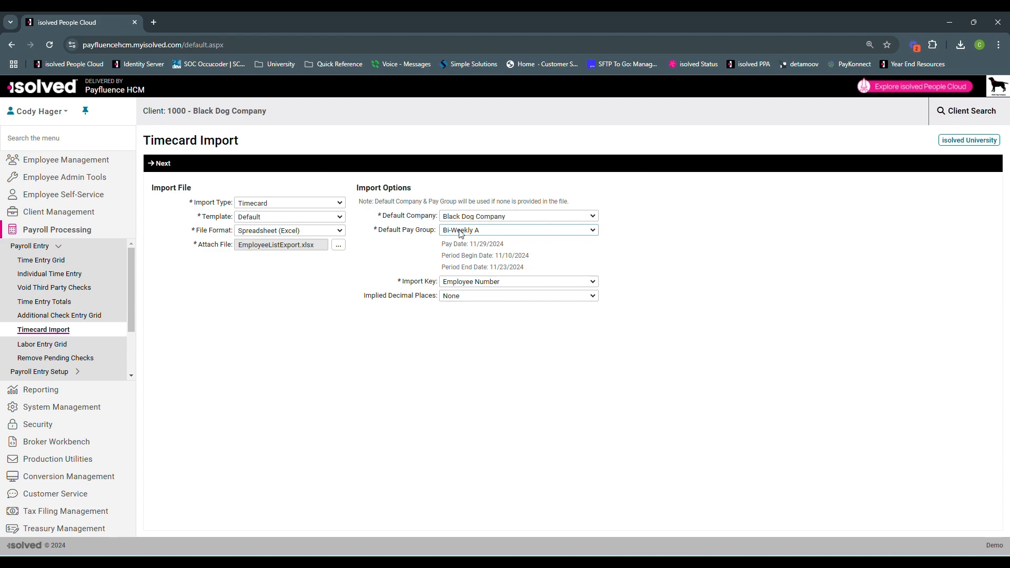
left_click(164, 166)
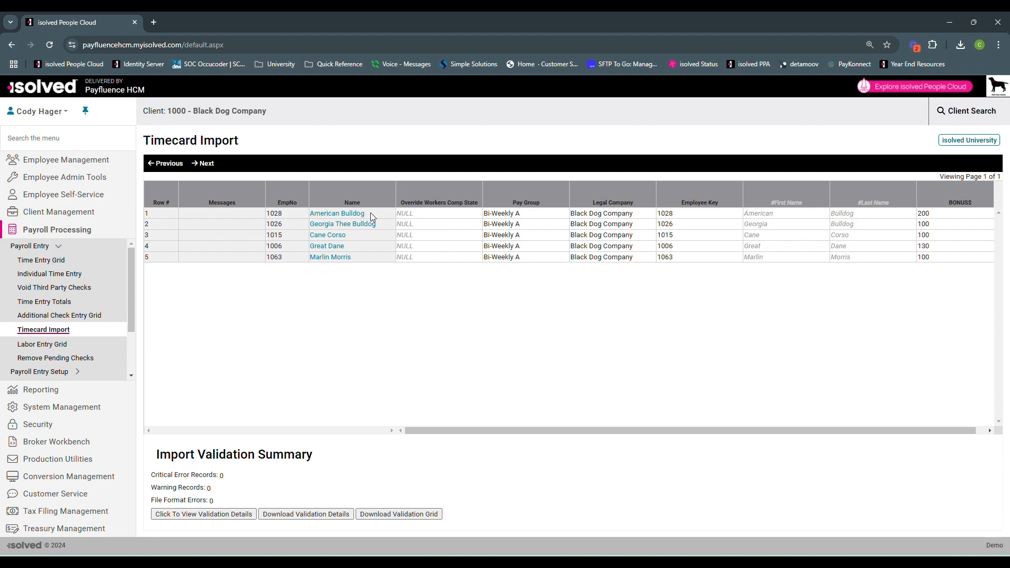
Review the validated rows and the Import Validation Summary for errors, and run the timecard import
left_click_drag(367, 214, 307, 215)
left_click(471, 373)
left_click_drag(213, 504, 161, 487)
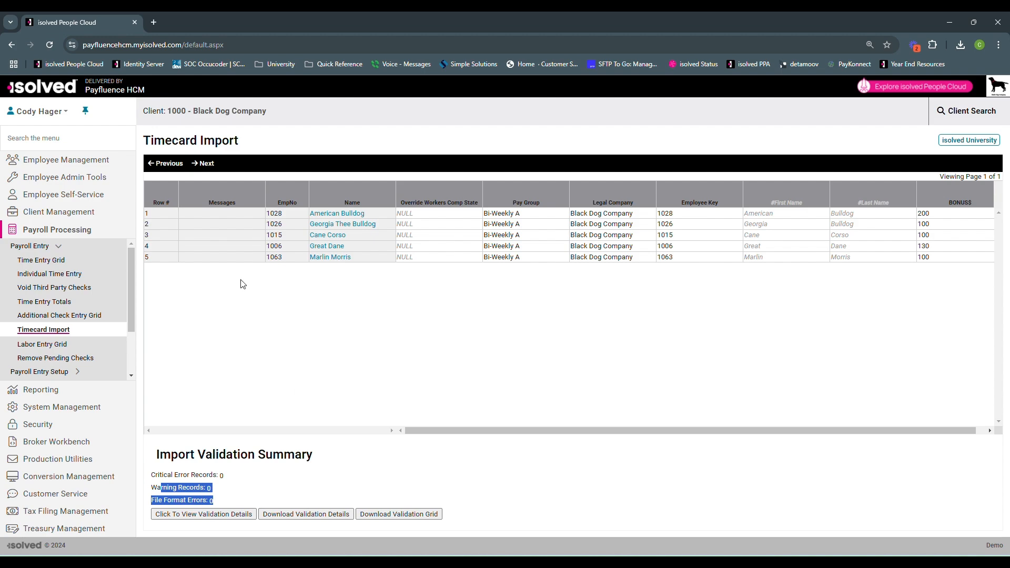
left_click(241, 483)
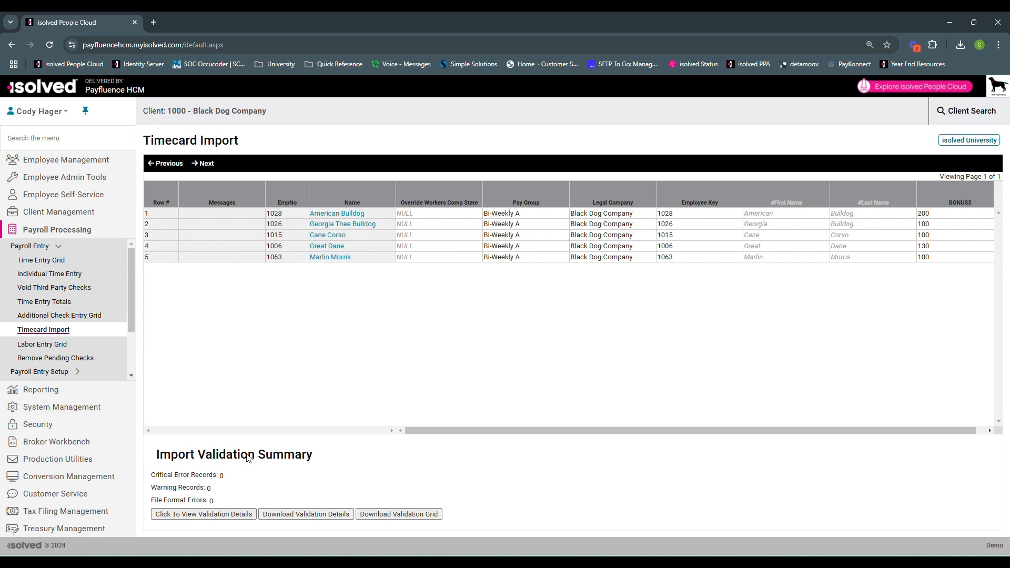
left_click(207, 164)
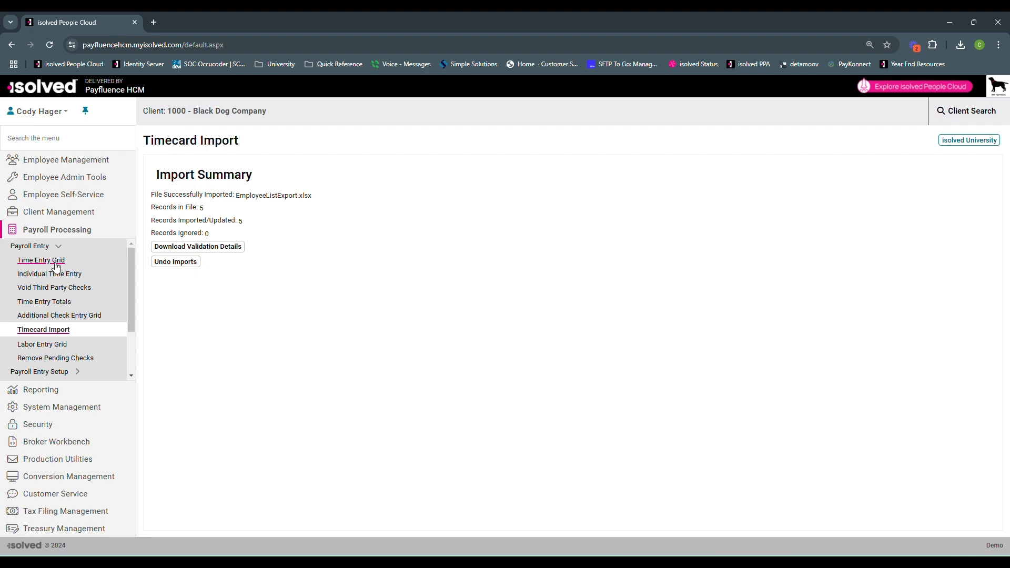
Open the Time Entry Grid and check the imported amounts in the Bonus column
left_click(55, 261)
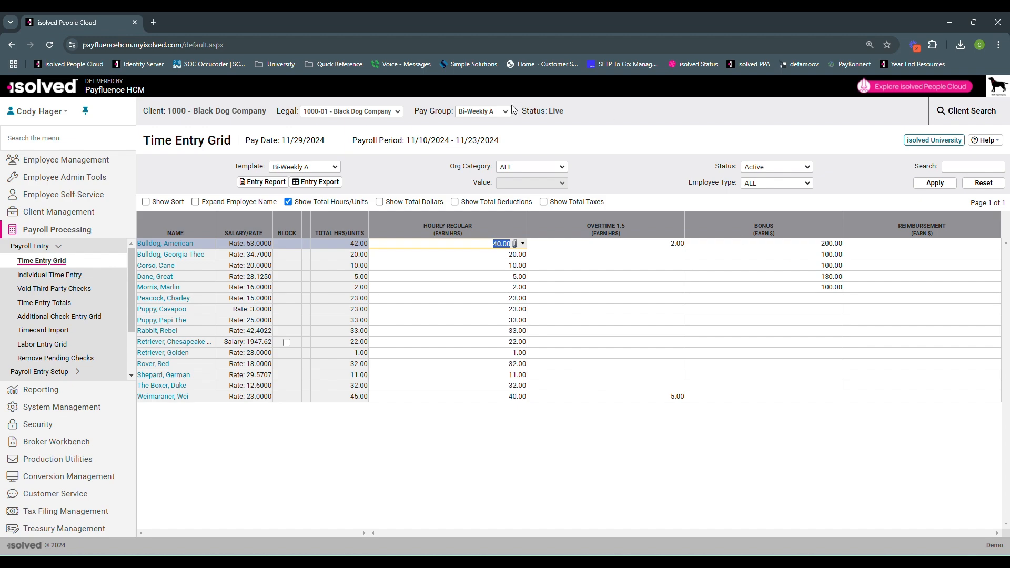
left_click(777, 245)
left_click(788, 263)
left_click(788, 257)
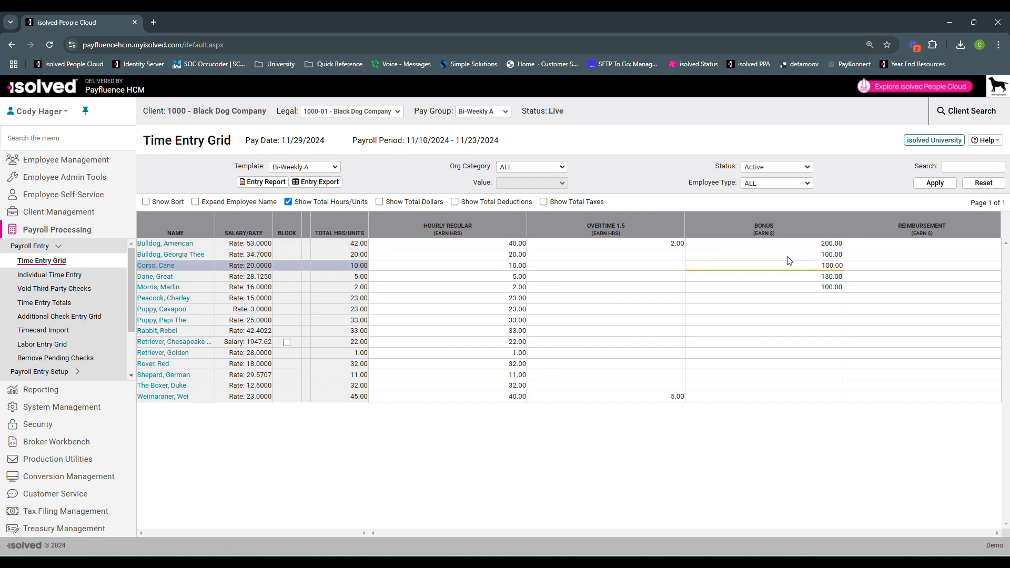
left_click(781, 277)
left_click(781, 288)
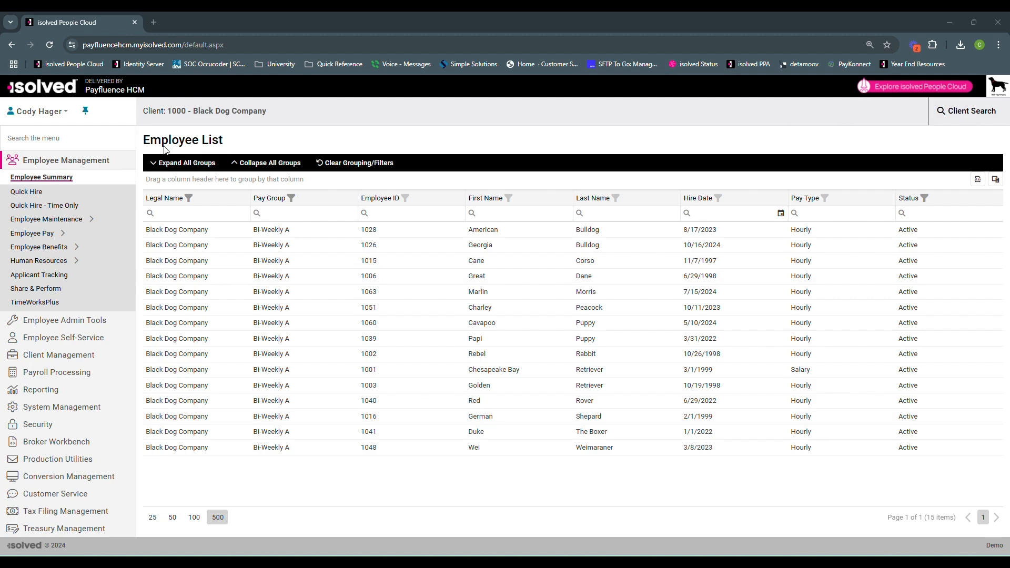
Export the Employee List to Excel again and open the downloaded EmployeeListExport (1).xlsx
left_click(978, 179)
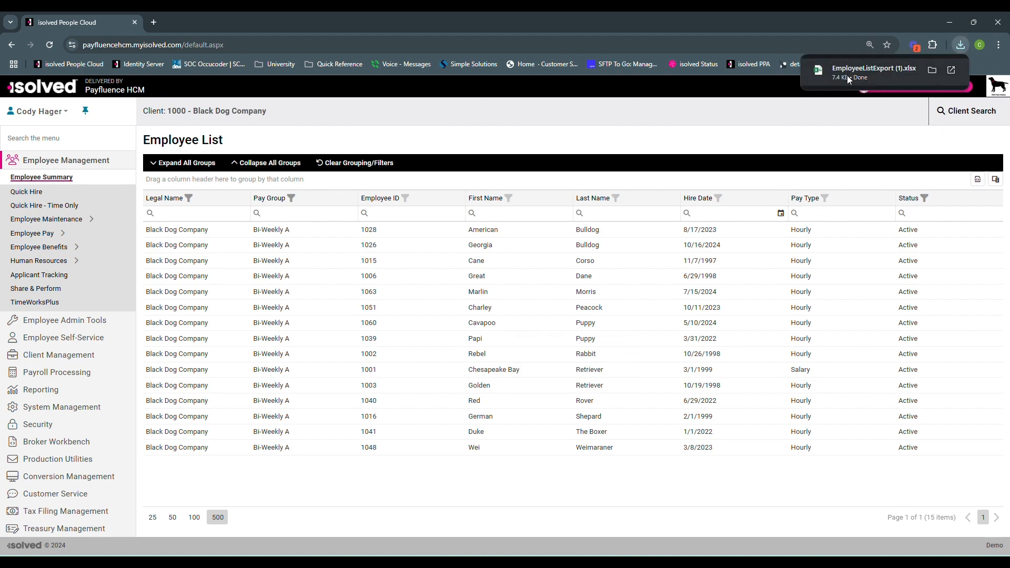
left_click(846, 75)
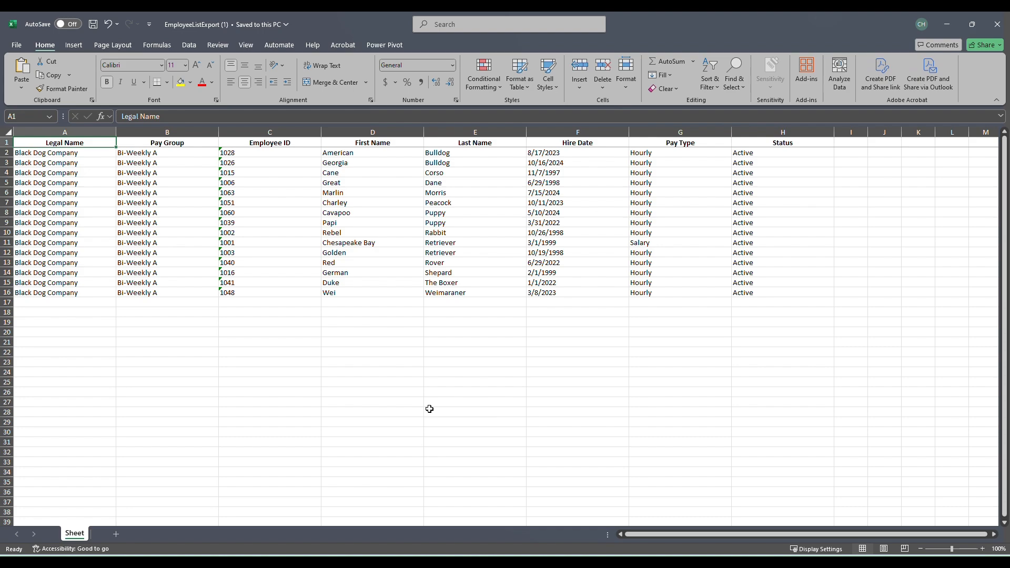
Rename the Employee ID header in C1 to Key
left_click(265, 144)
type("Key")
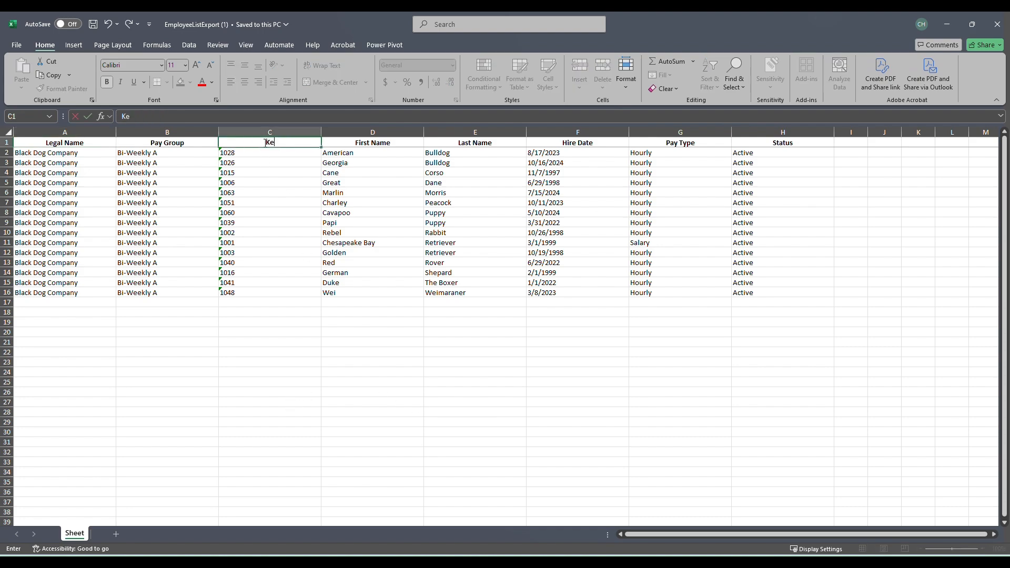
left_click(408, 343)
Delete the Hire Date, Pay Type, Status, Legal Name and Pay Group columns
left_click_drag(587, 132, 749, 131)
right_click(749, 132)
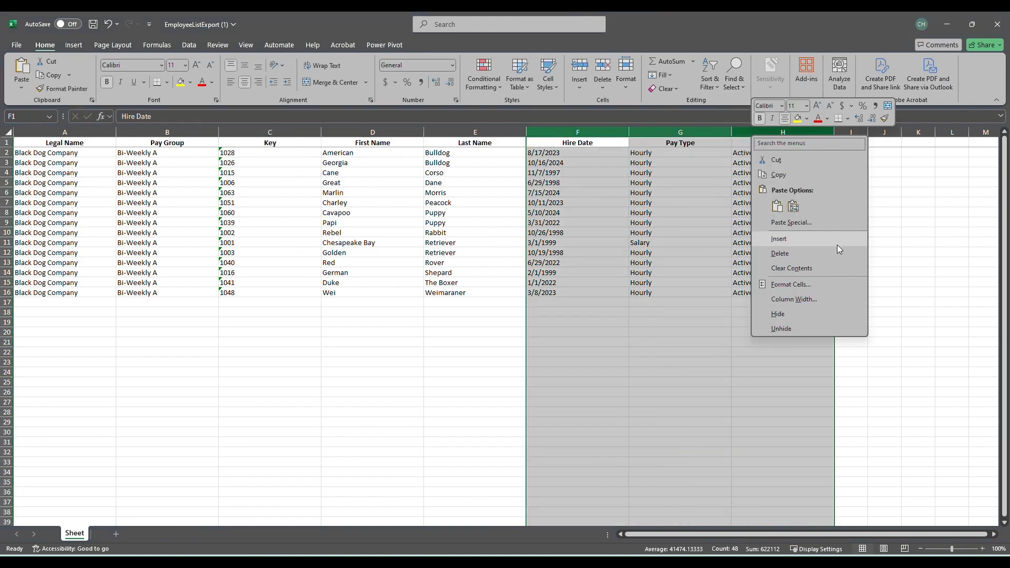
left_click(780, 249)
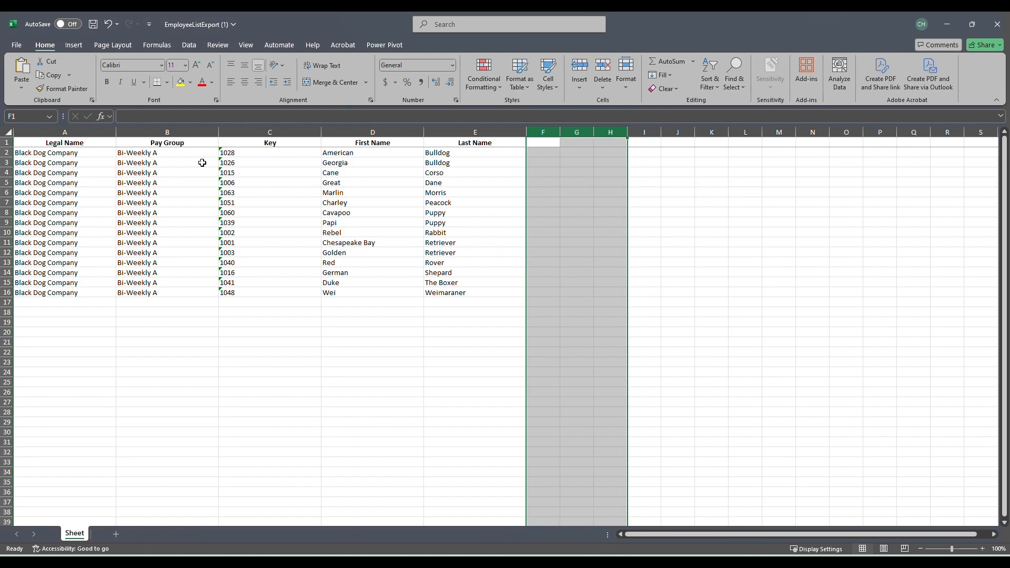
left_click_drag(84, 132, 156, 130)
right_click(156, 130)
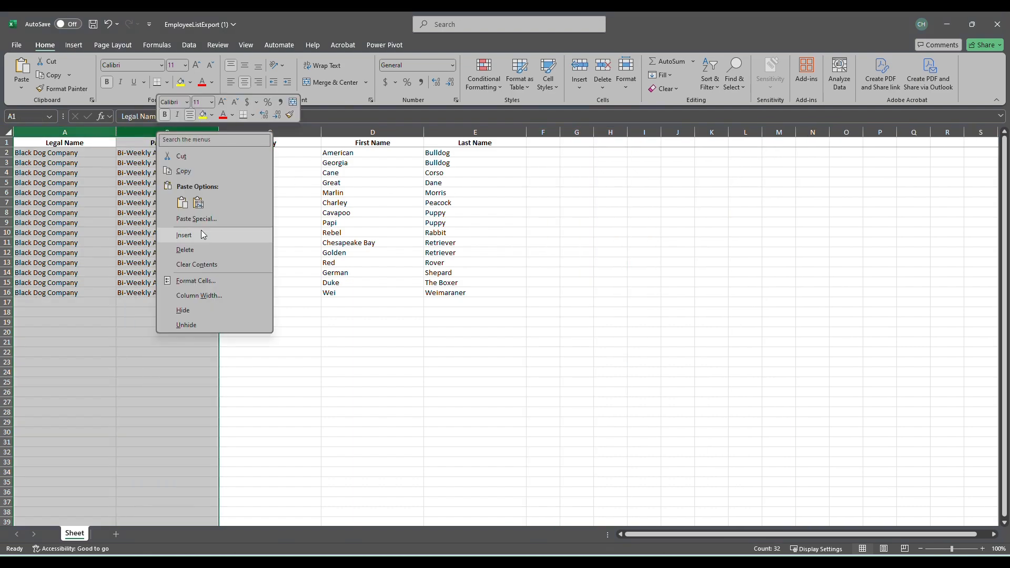
left_click(199, 251)
left_click(332, 223)
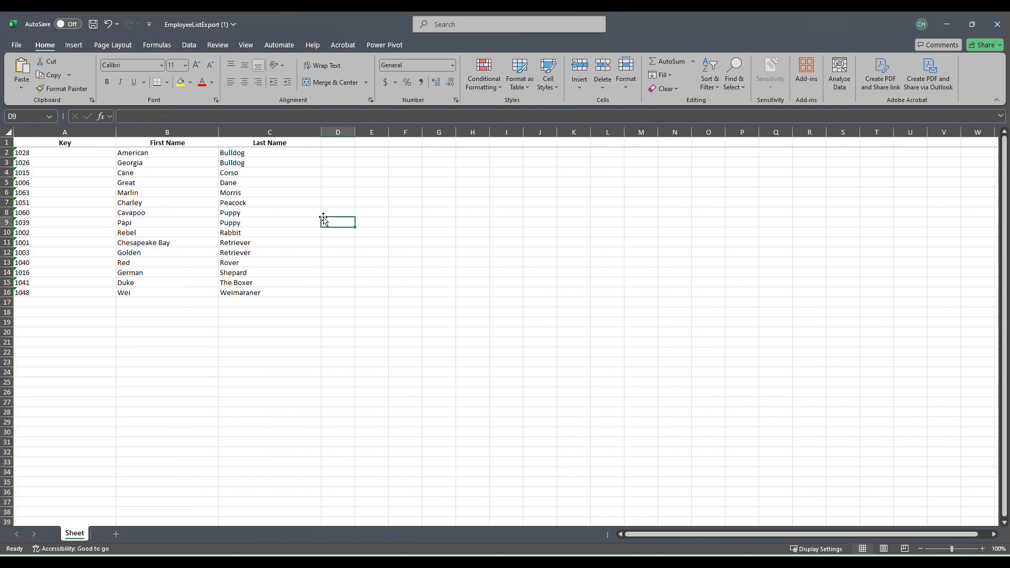
Add the headers CheckType, PayItem and Dollars in D1:F1 and fit the CheckType column to its header
left_click(190, 144)
left_click(332, 142)
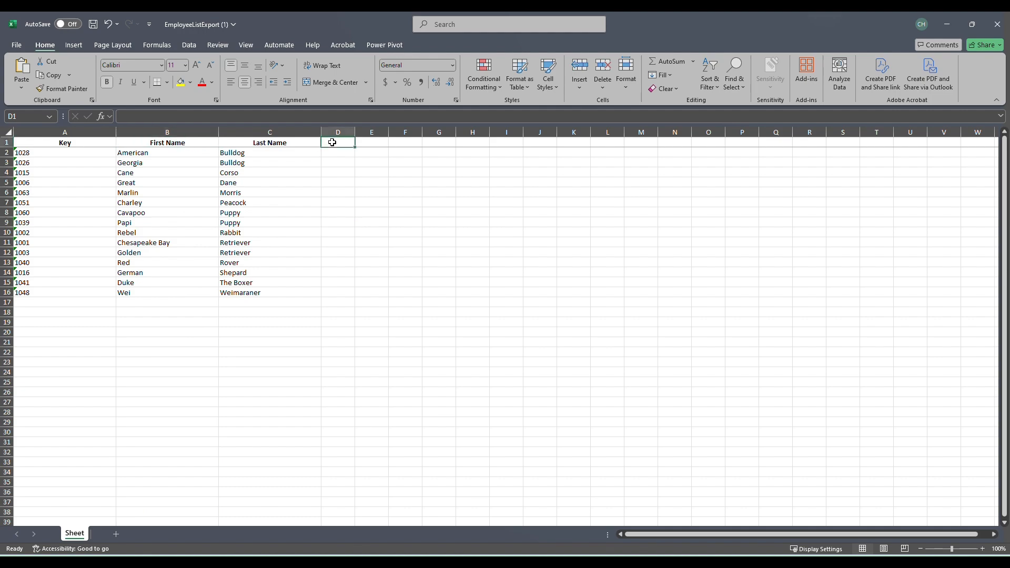
type("CHeck")
key("BackSpace")
key("BackSpace")
type("ckType")
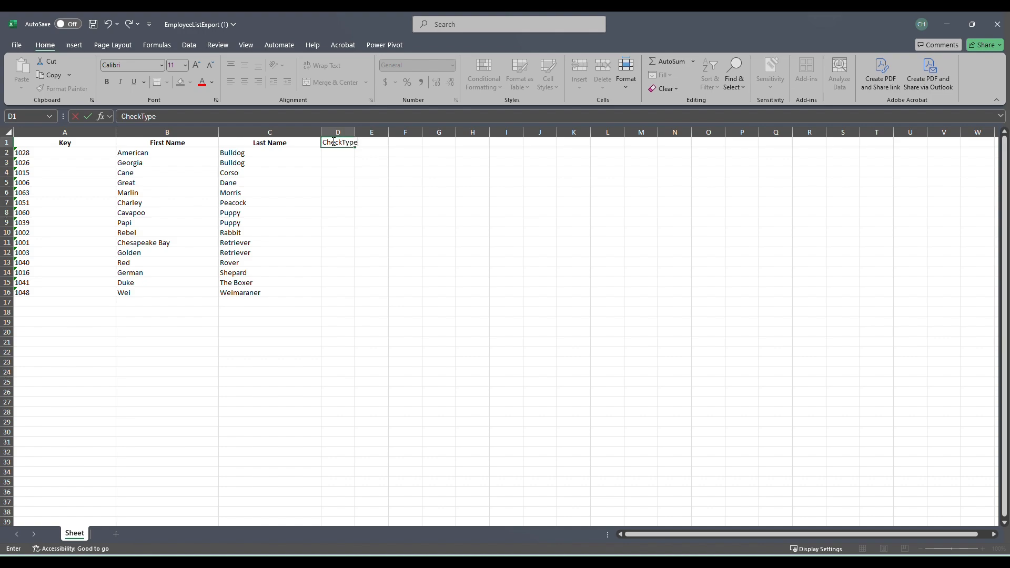
key("Tab")
type("PayItem")
key("Tab")
type("Dollars")
left_click(517, 181)
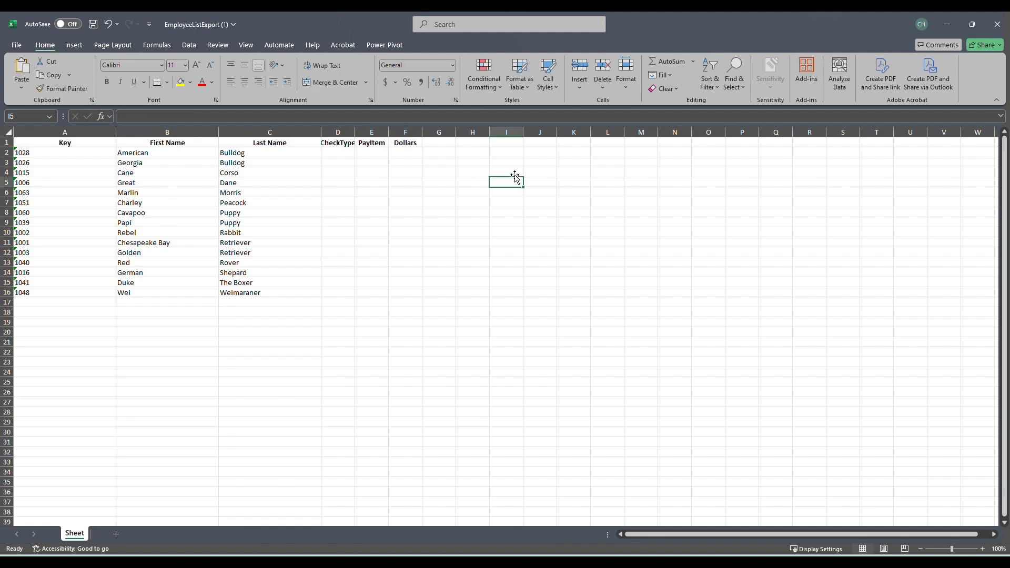
double_click(356, 132)
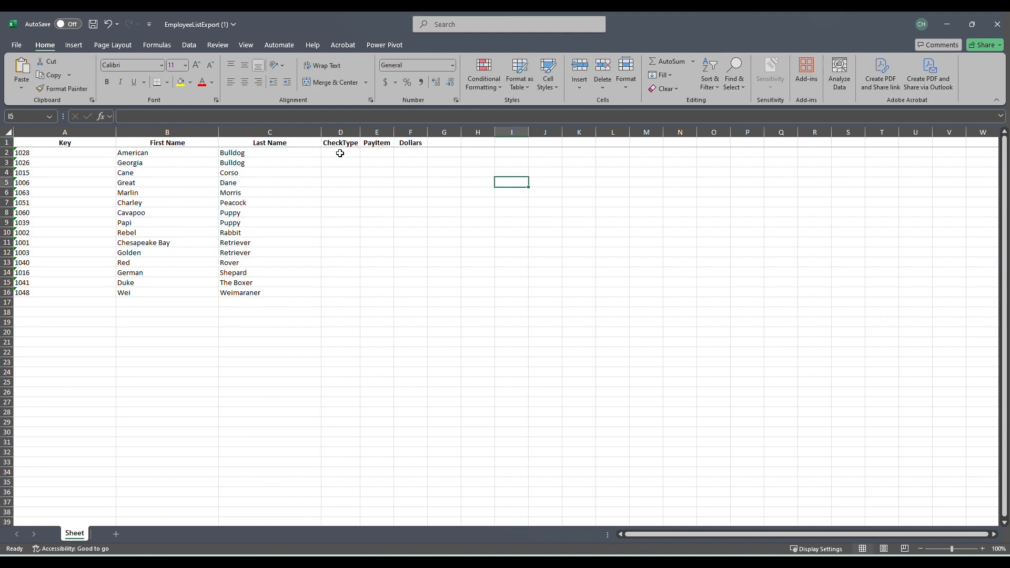
Enter Year-End Bonus as the CheckType for every employee in D2:D16 and widen the column to fit it
left_click(340, 153)
type("Year")
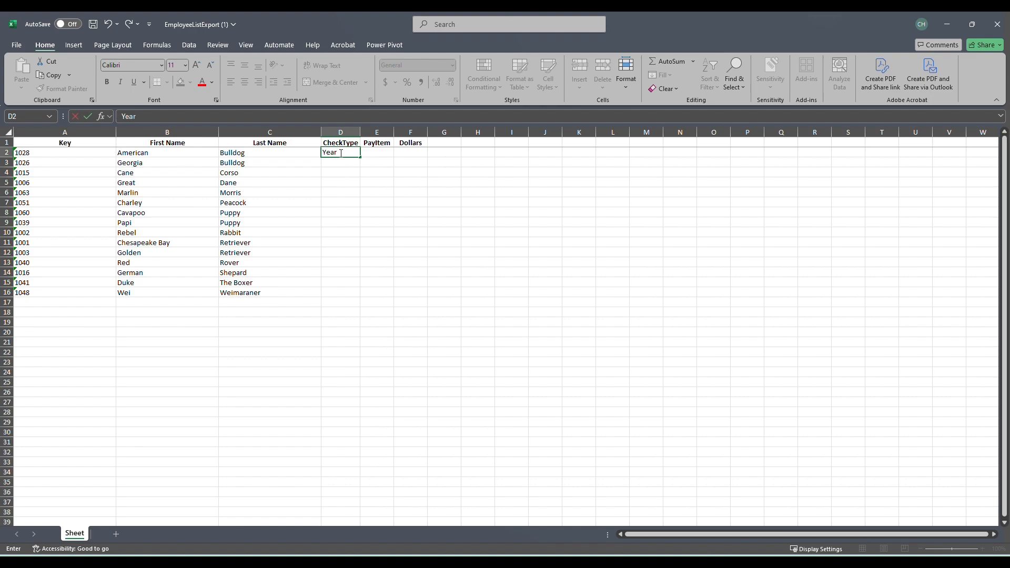
type("-End Bonus")
left_click(387, 183)
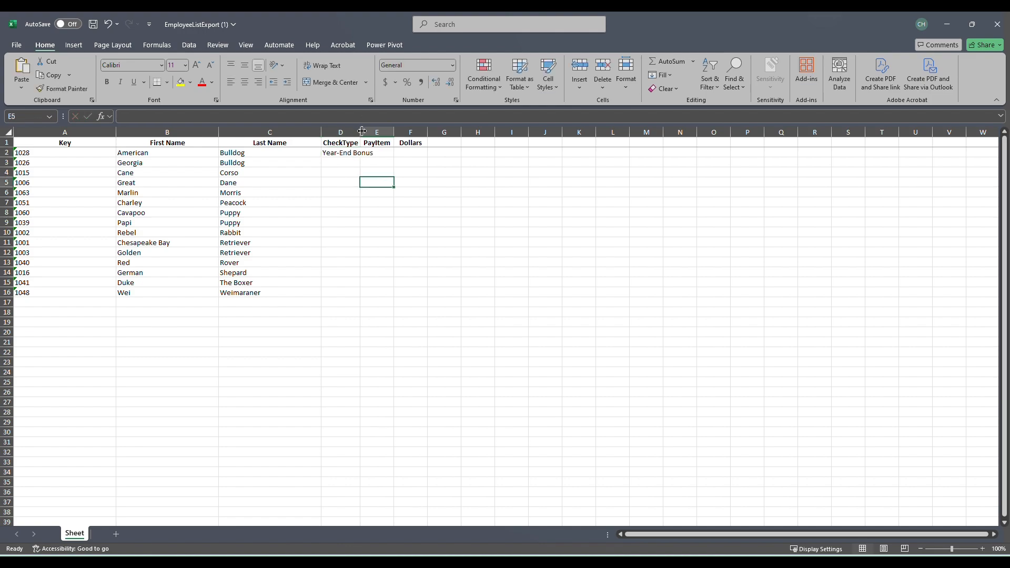
double_click(362, 131)
left_click(373, 152)
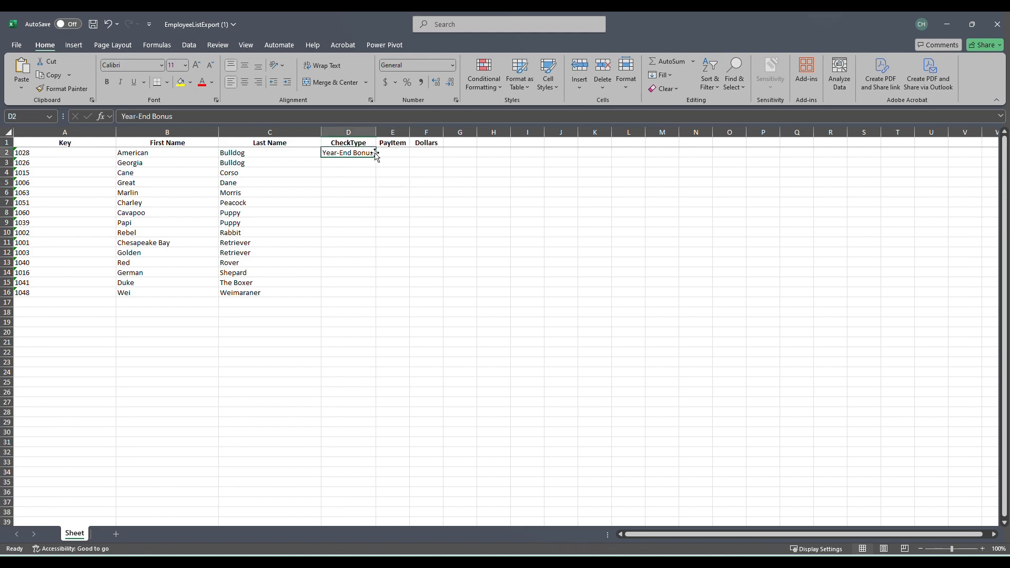
double_click(377, 155)
Enter Ebonus as the PayItem for every employee in E2:E16
left_click(391, 151)
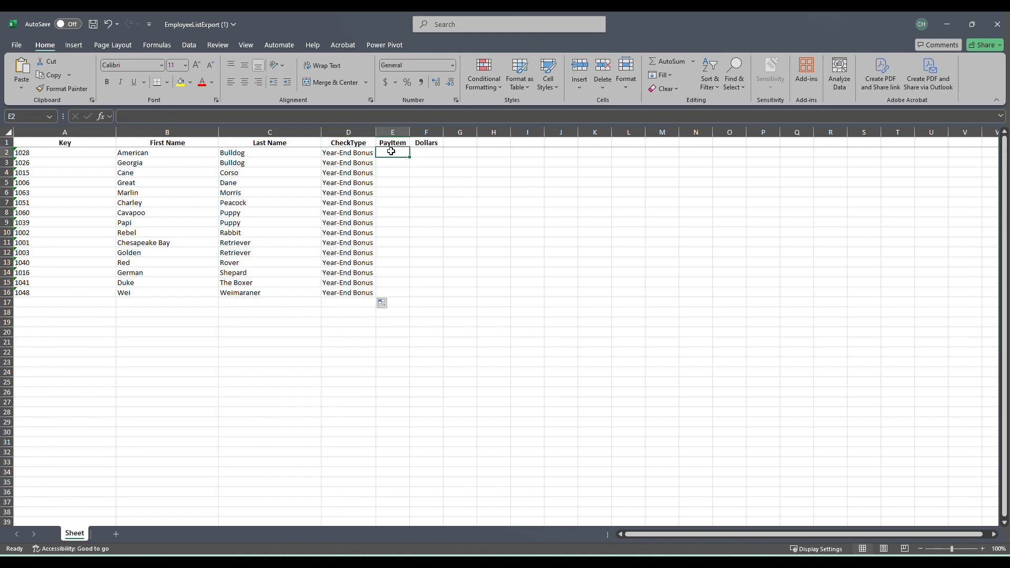
type("Ebonus")
key("Tab")
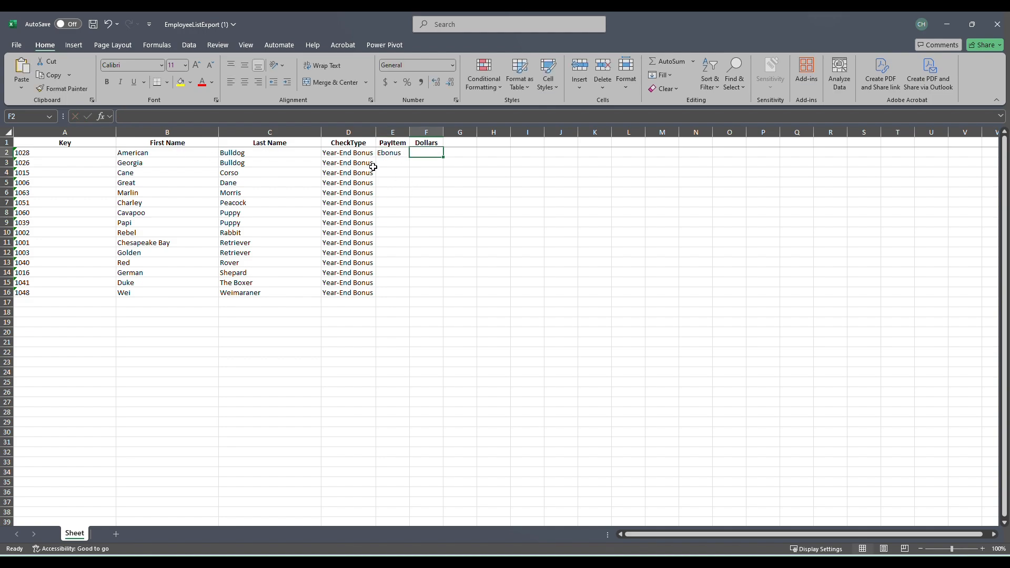
left_click(403, 155)
double_click(410, 156)
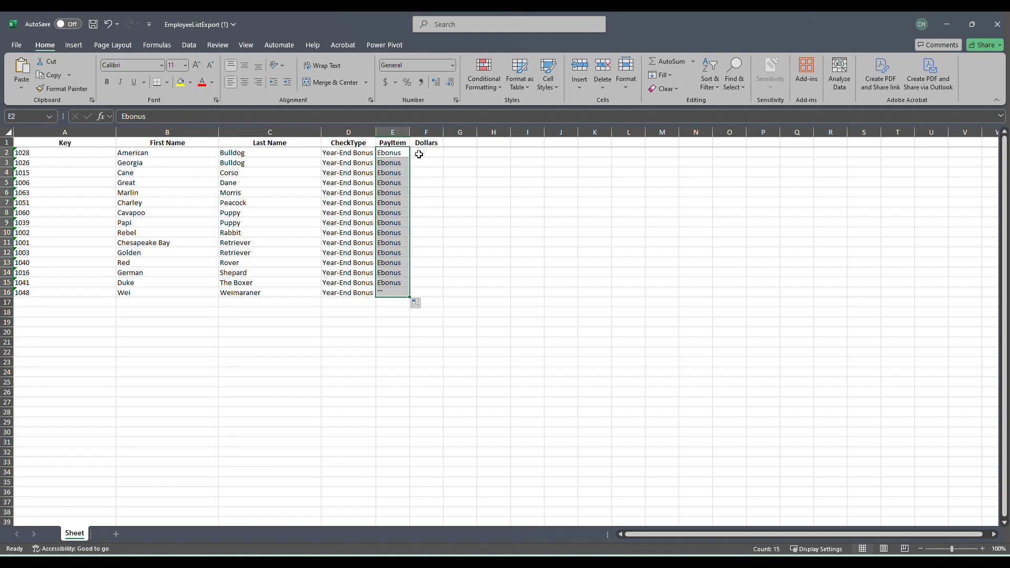
Enter the bonus amounts 333, 500, 342 and 899 in the Dollars column for the first four employees, F2:F5
left_click(418, 153)
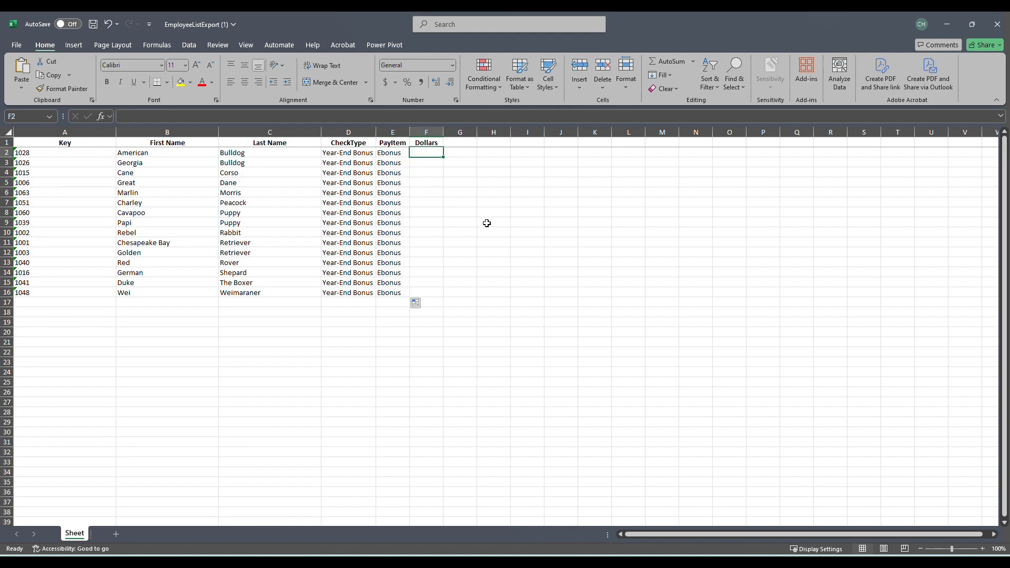
type("333")
left_click(436, 162)
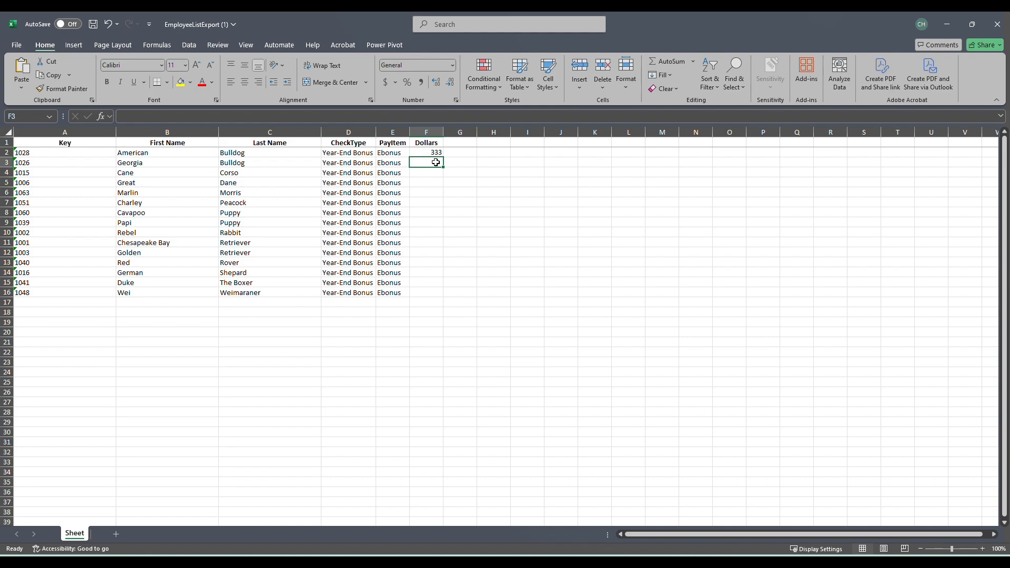
type("500")
key("Return")
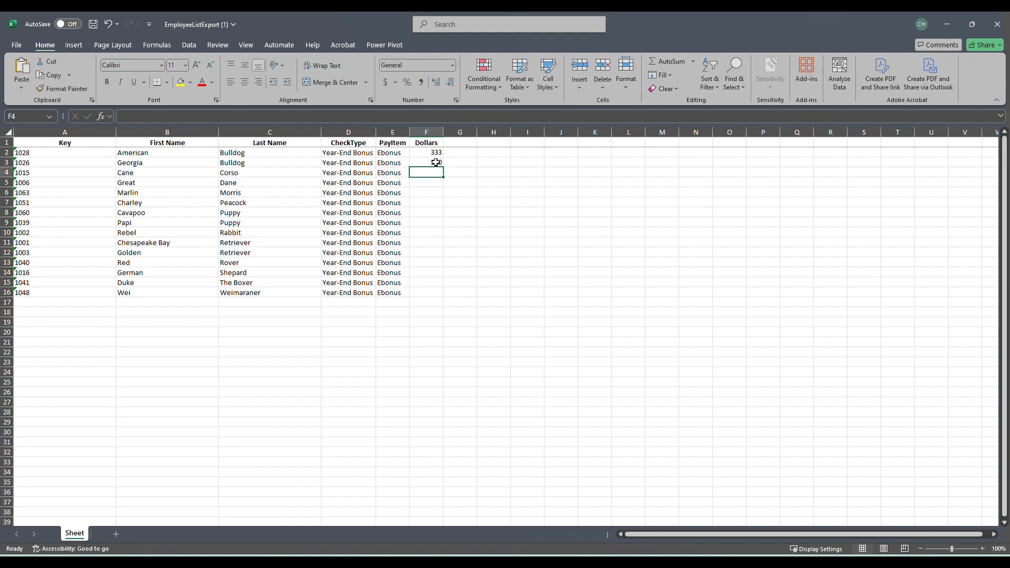
type("342")
key("Return")
type("899")
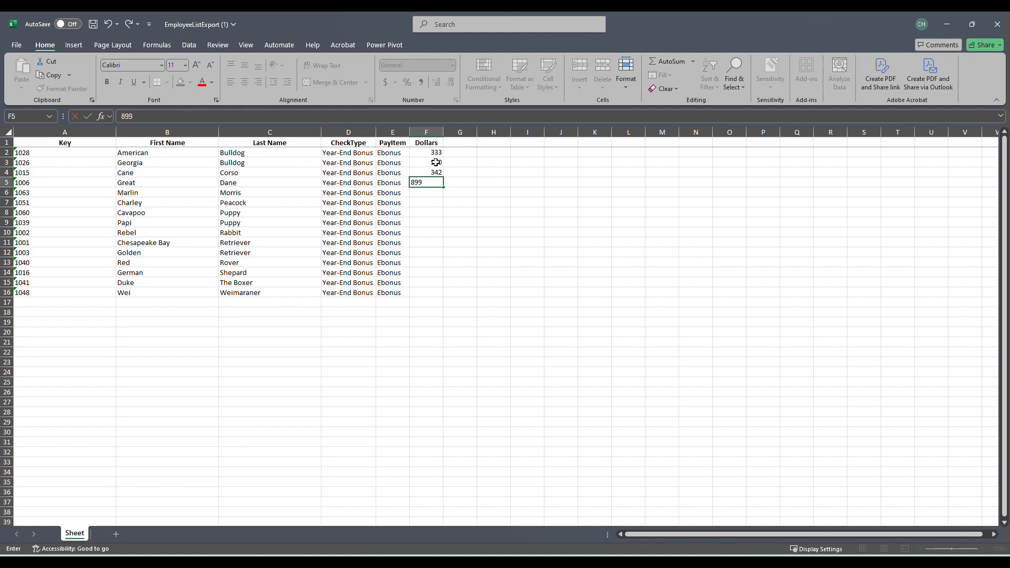
left_click(491, 184)
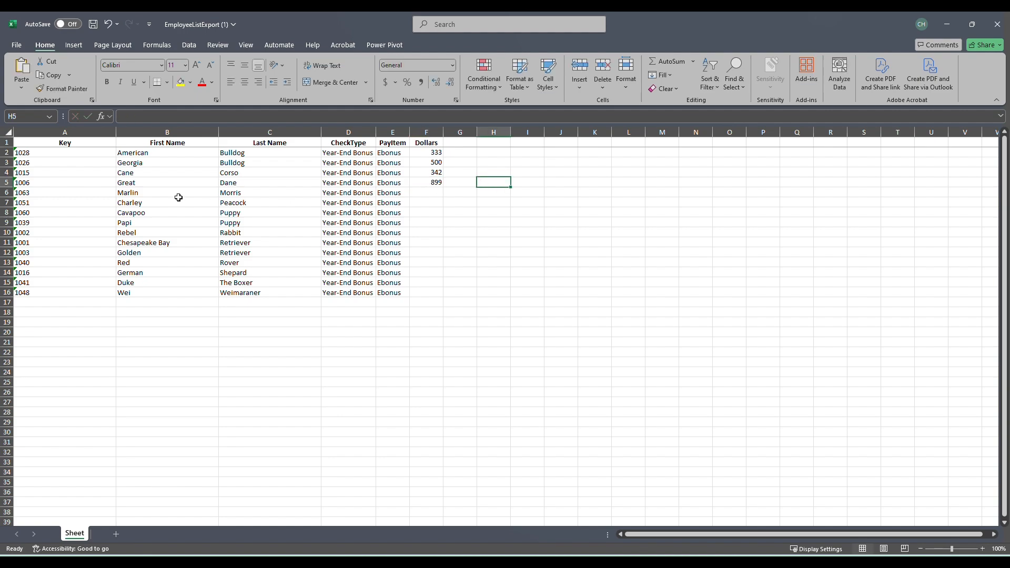
Delete the entire rows 6 to 16 of the employees without a bonus amount
left_click_drag(129, 194, 131, 292)
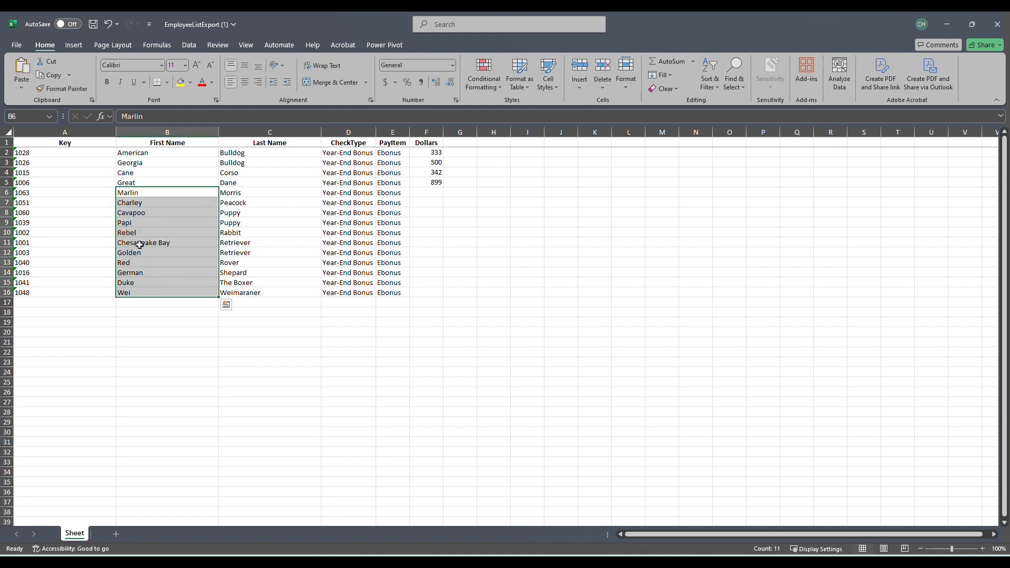
right_click(139, 236)
left_click(178, 326)
left_click(172, 346)
left_click(157, 371)
left_click(309, 332)
Prefix the First Name and Last Name headers with #, making them #First Name and #Last Name
left_click(164, 142)
left_click(122, 116)
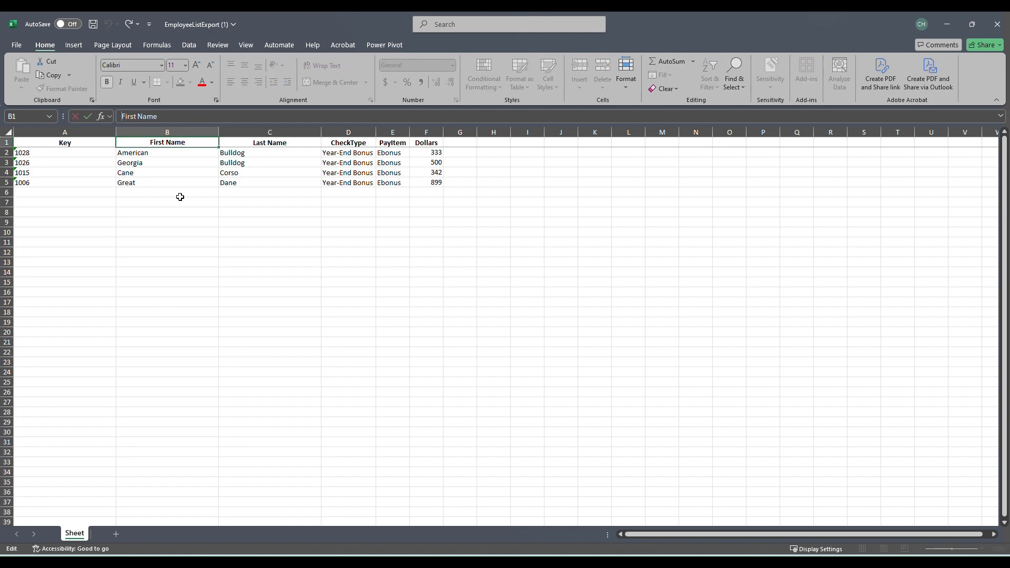
type("#")
left_click(236, 144)
left_click(122, 116)
type("#")
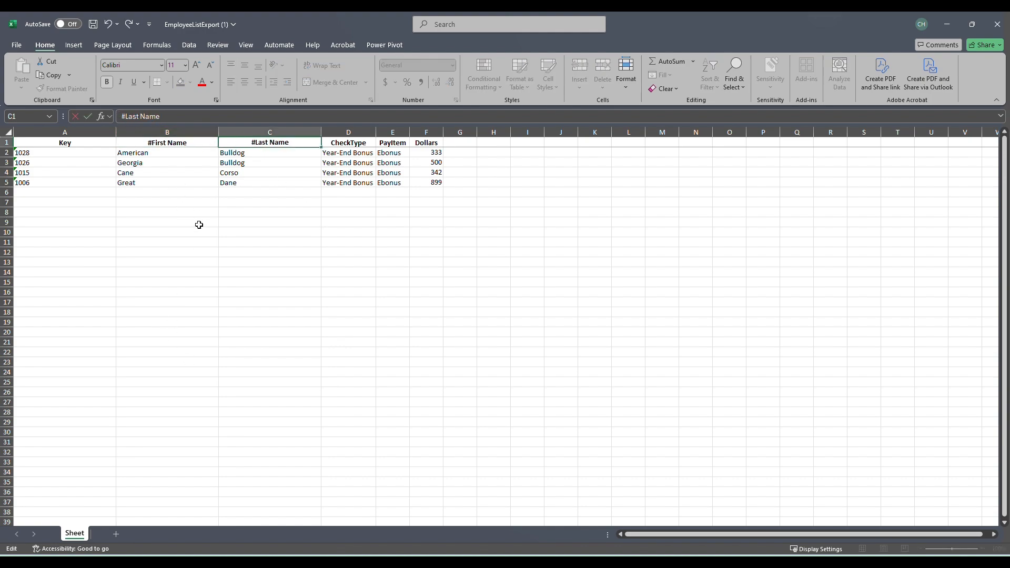
left_click(203, 232)
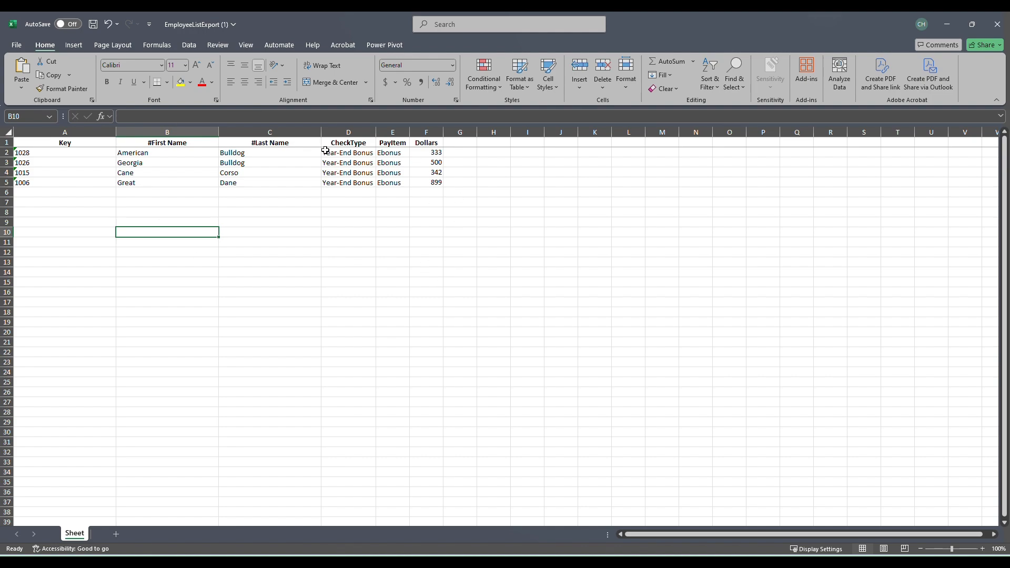
Save the workbook, switch to isolved People Cloud in the browser and open the Timecard Import page under Payroll Entry
left_click(93, 24)
left_click(390, 562)
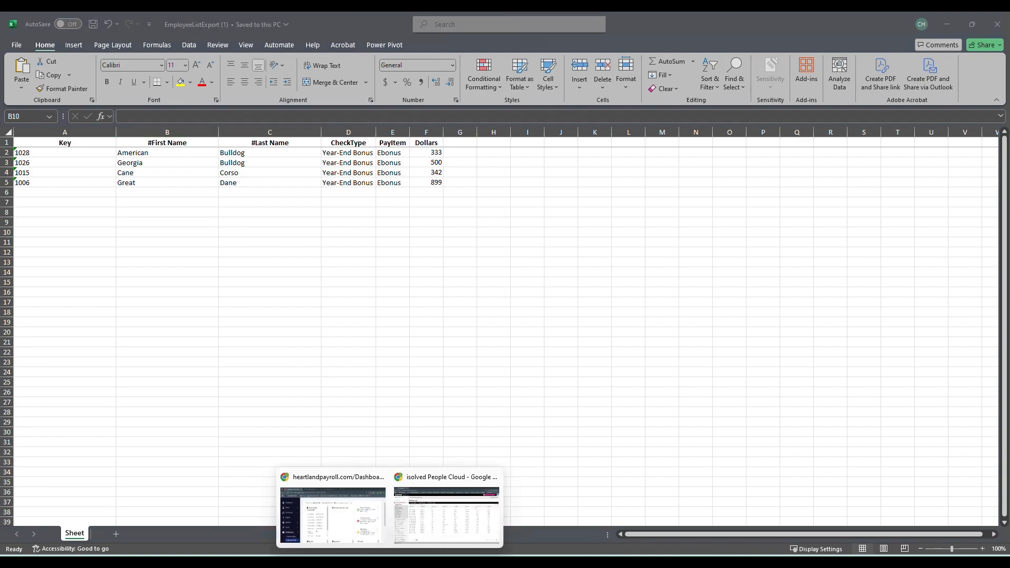
left_click(350, 513)
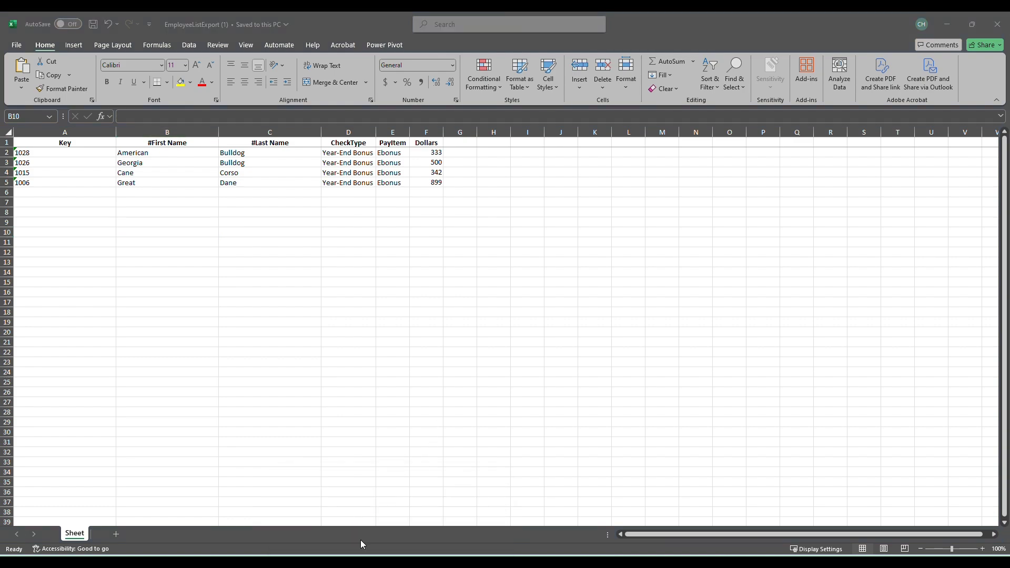
mouse_move(390, 562)
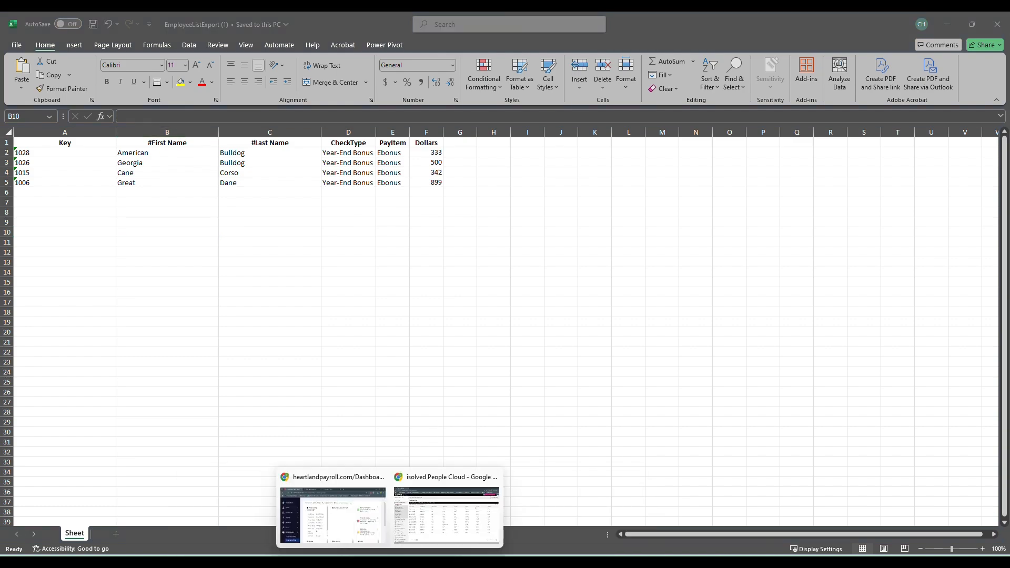
left_click(450, 516)
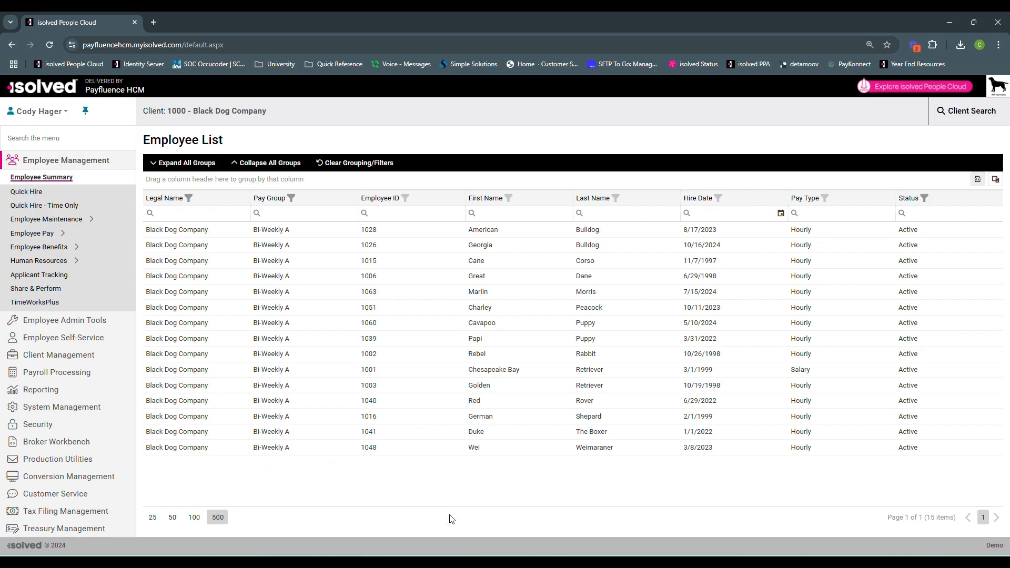
left_click(71, 138)
type("timecar")
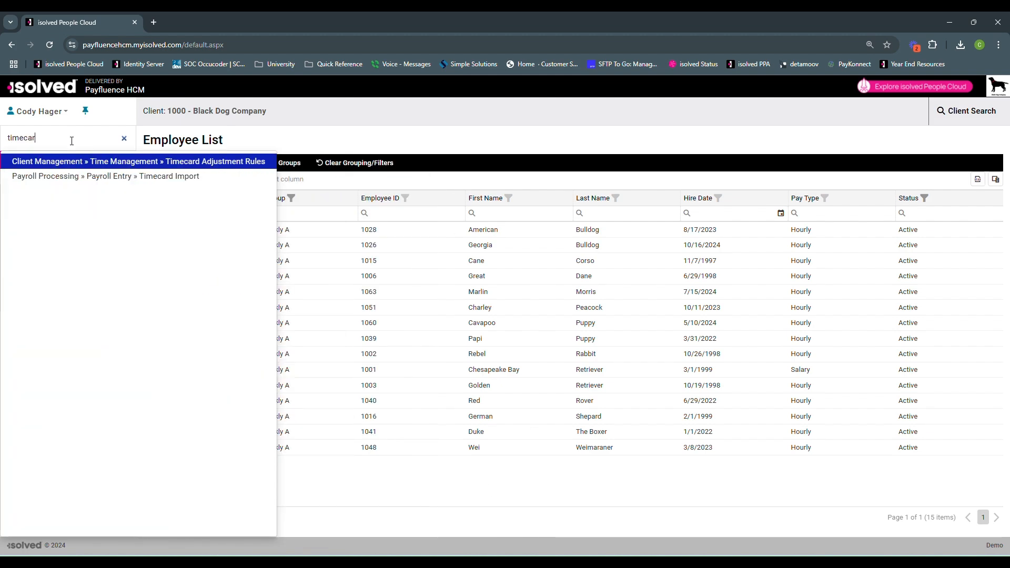
left_click(123, 180)
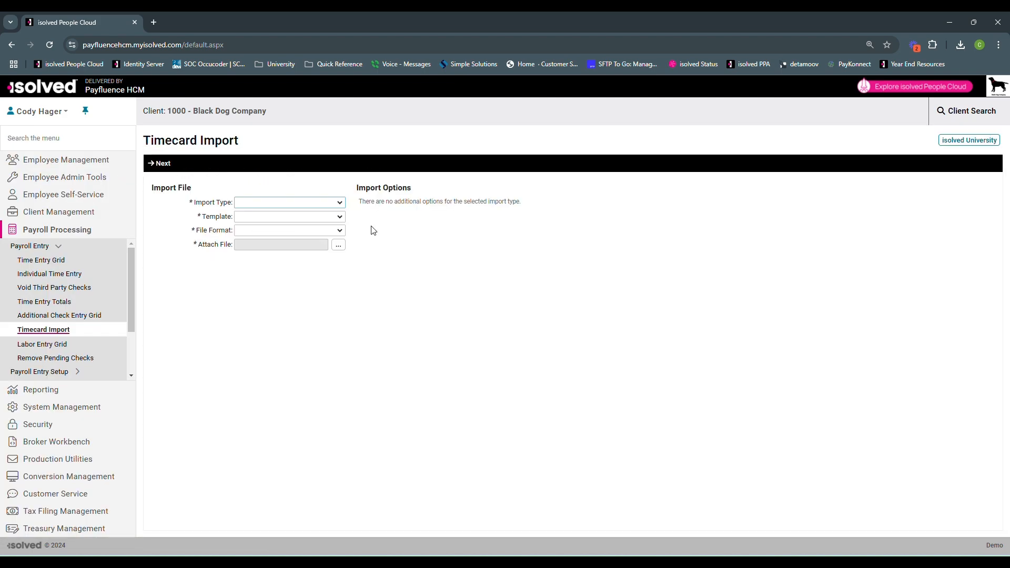
Set the import type to Additional Check and attach the file EmployeeListExport (1) from Downloads
left_click(278, 203)
left_click(275, 240)
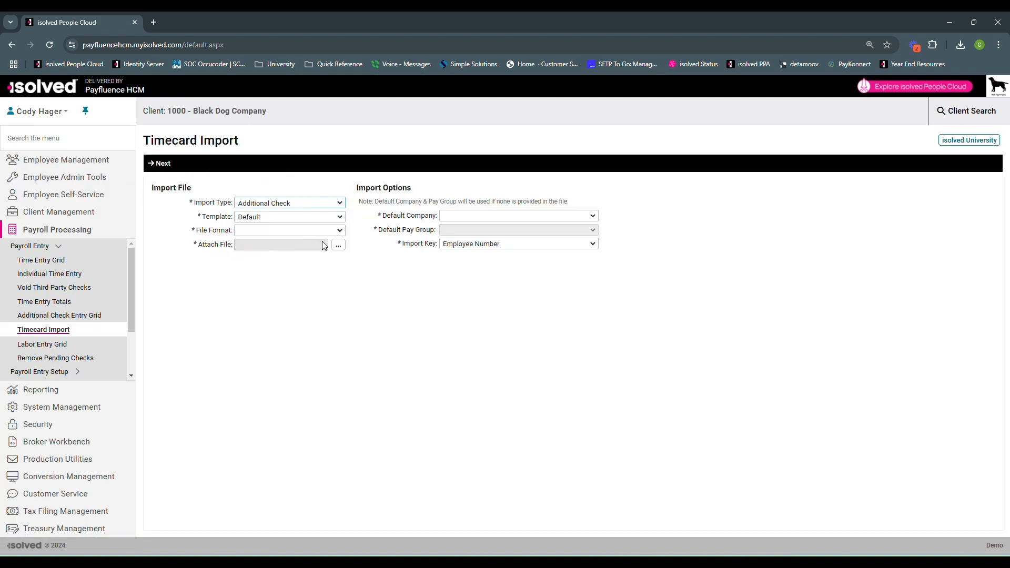
left_click(340, 248)
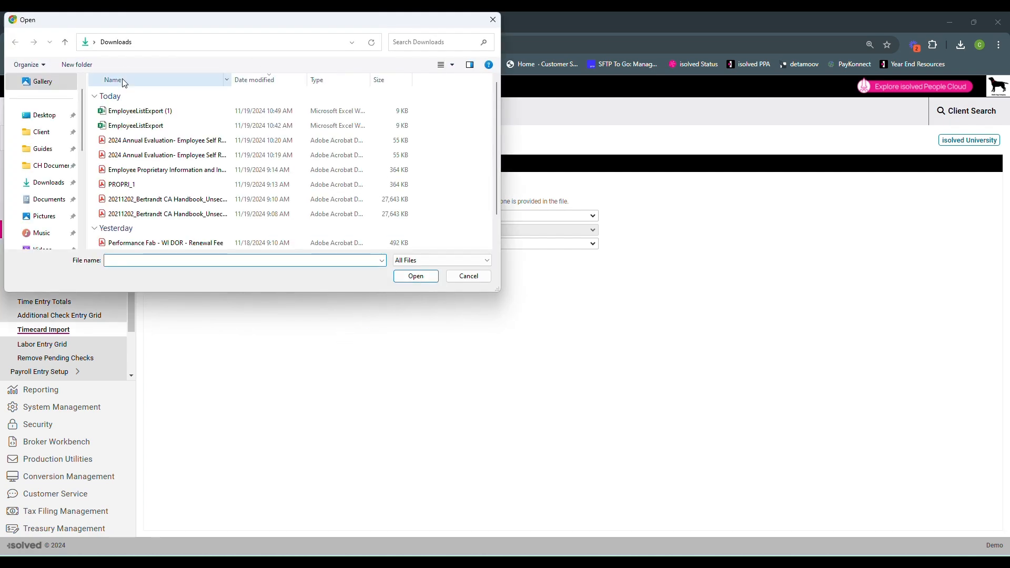
left_click(140, 110)
left_click(416, 276)
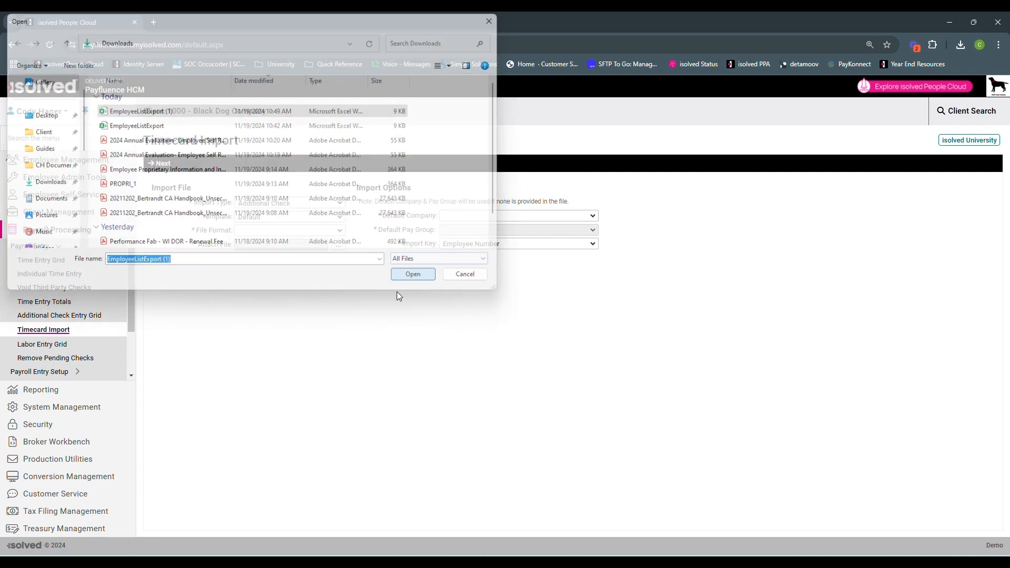
Set the default company to Black Dog Company and the default pay group to Bi-Weekly A
left_click(463, 221)
left_click(474, 235)
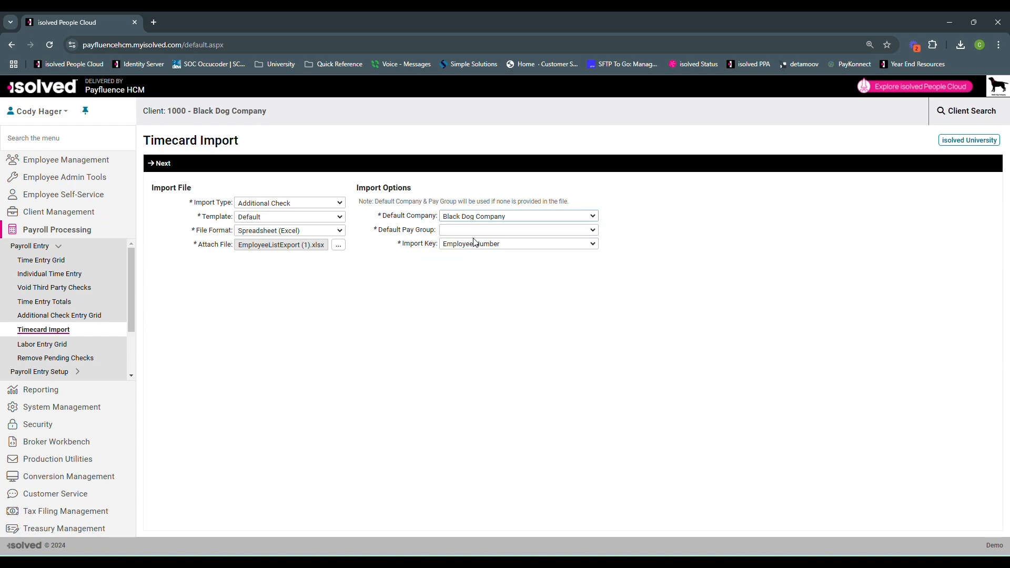
left_click(468, 231)
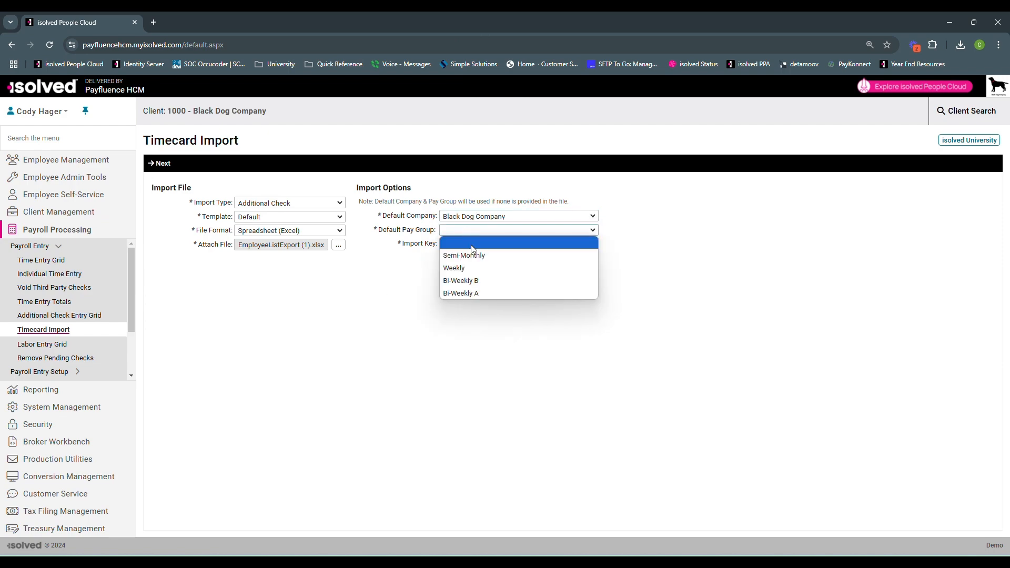
left_click(479, 290)
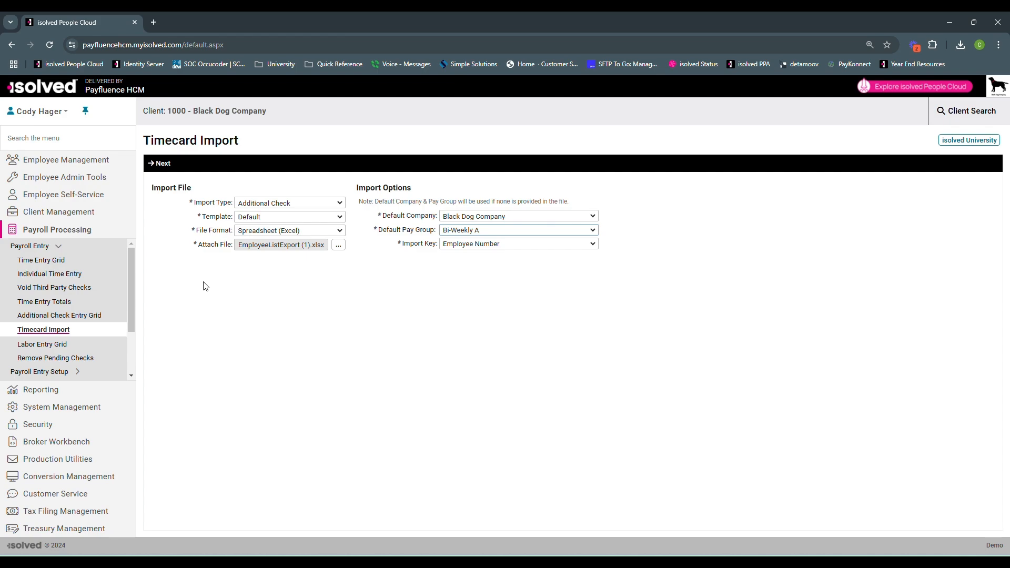
Validate the additional check file, review its rows including the Dollars column, and complete the import
left_click(159, 163)
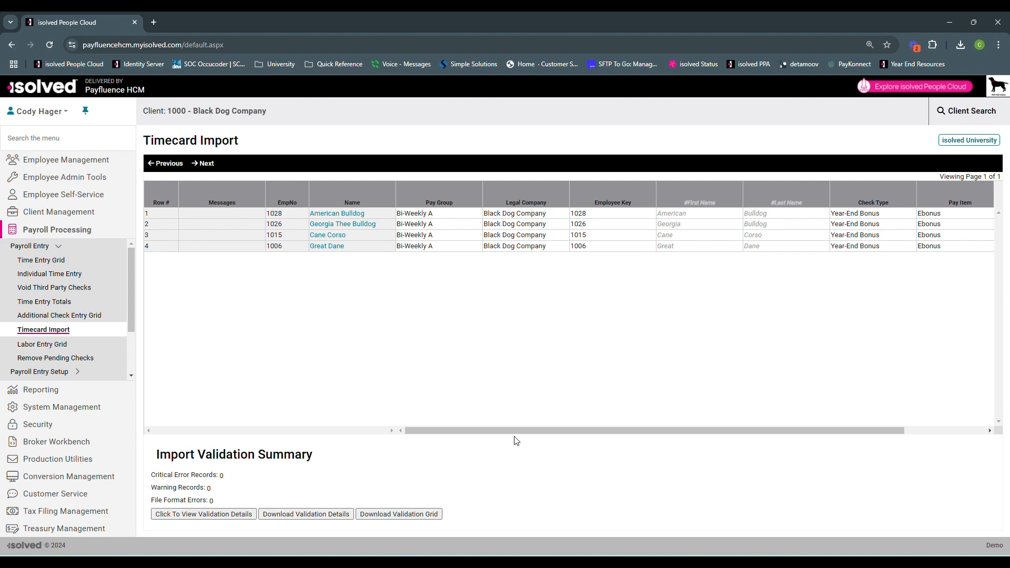
left_click_drag(903, 434, 985, 430)
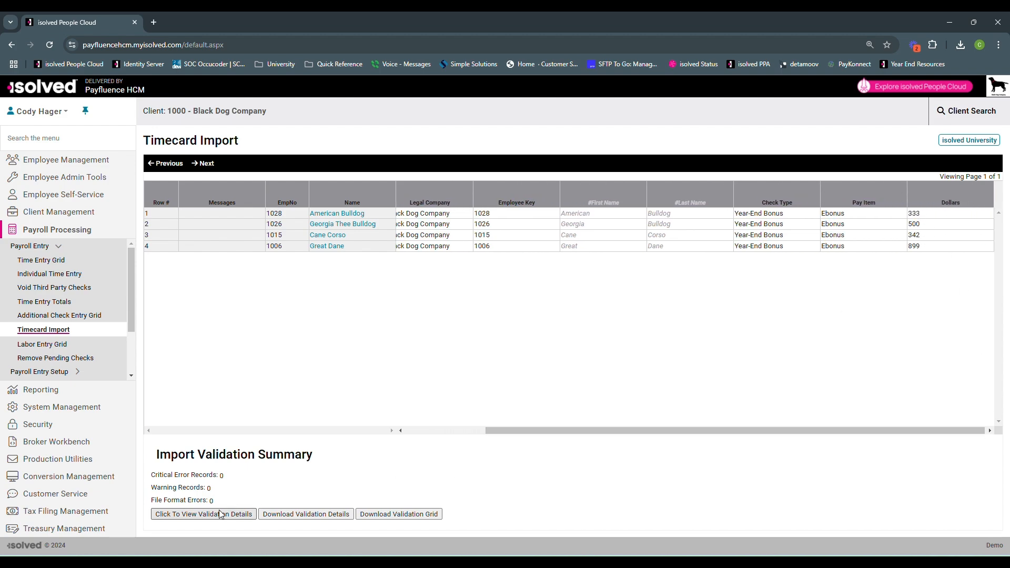
left_click(205, 165)
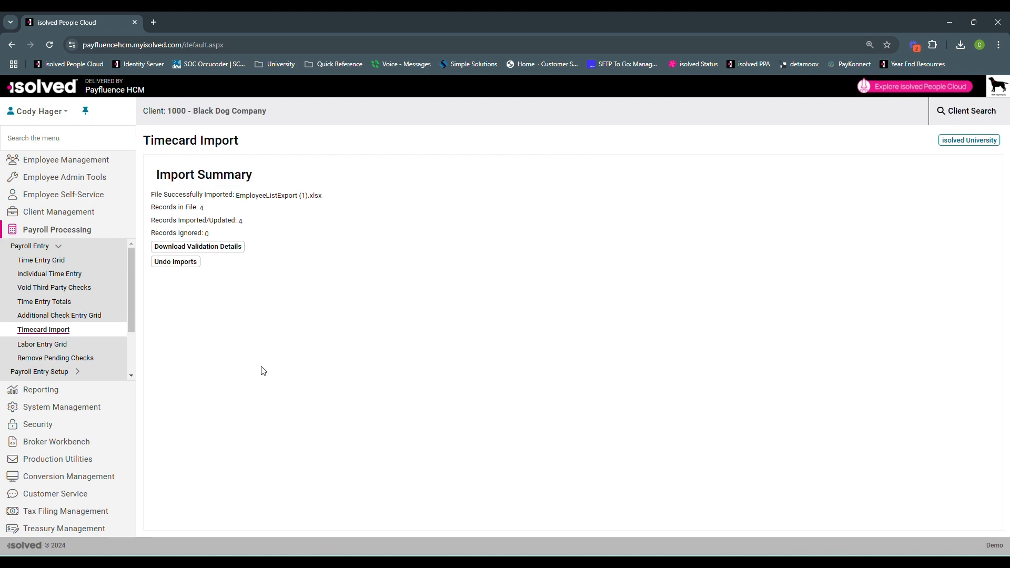
Open the Process Payroll page and run a payroll preview for the Bi-Weekly A pay group
scroll(69, 310, "down", 2)
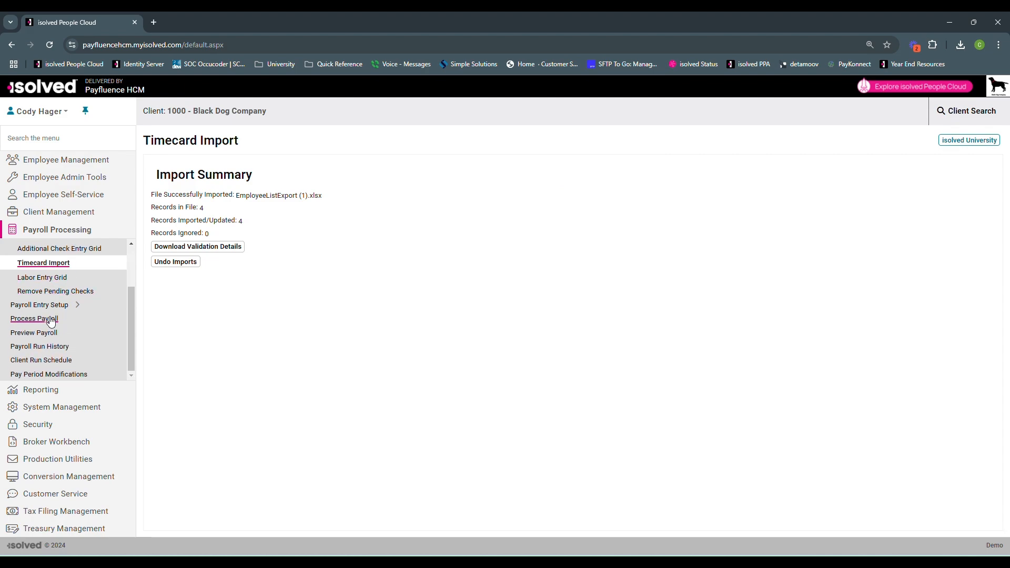
left_click(51, 319)
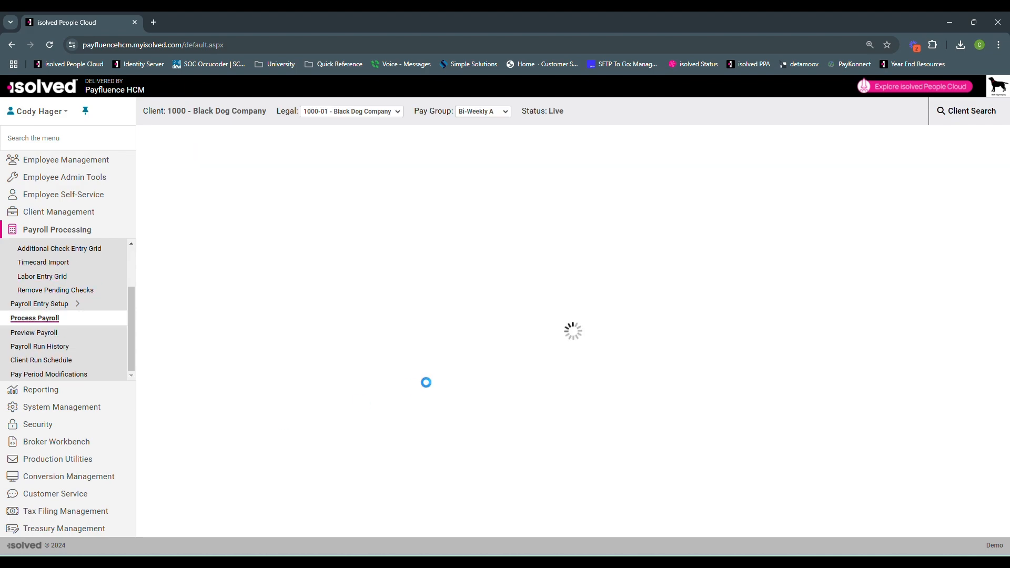
left_click(412, 332)
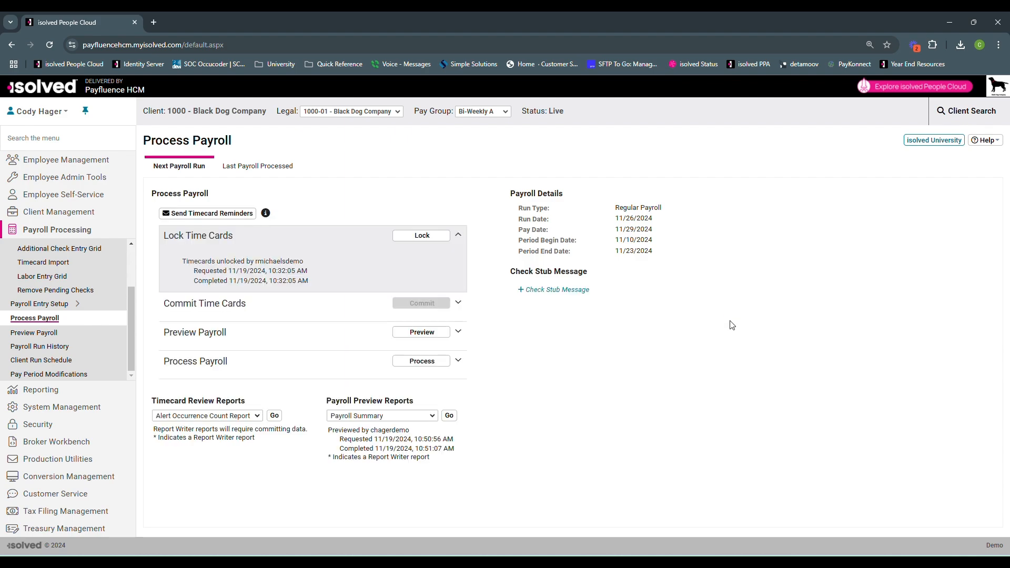
Open the Payroll Register preview report and examine the employees' Year-End Bonus and regular checks
left_click(423, 416)
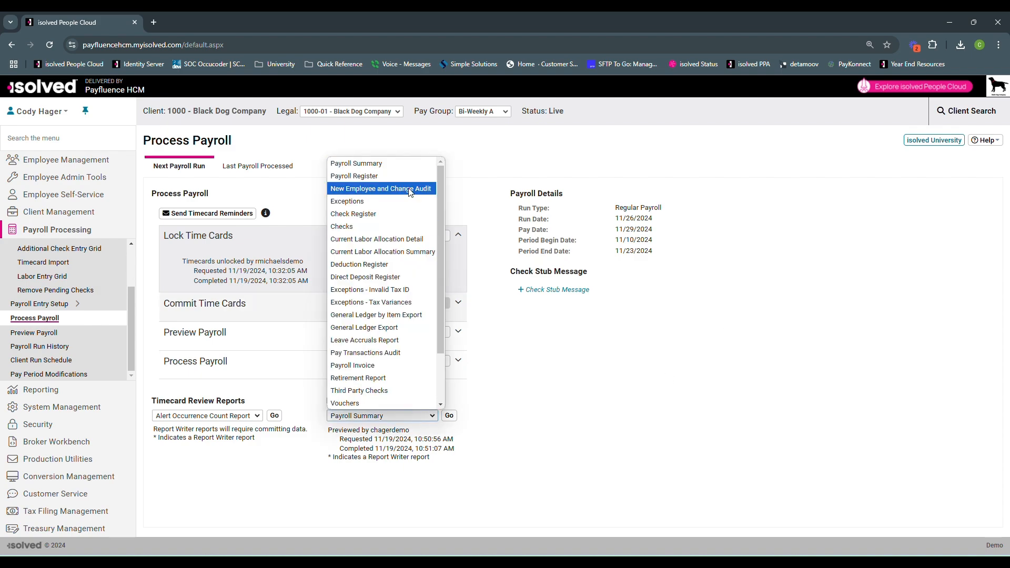
left_click(395, 176)
left_click(449, 415)
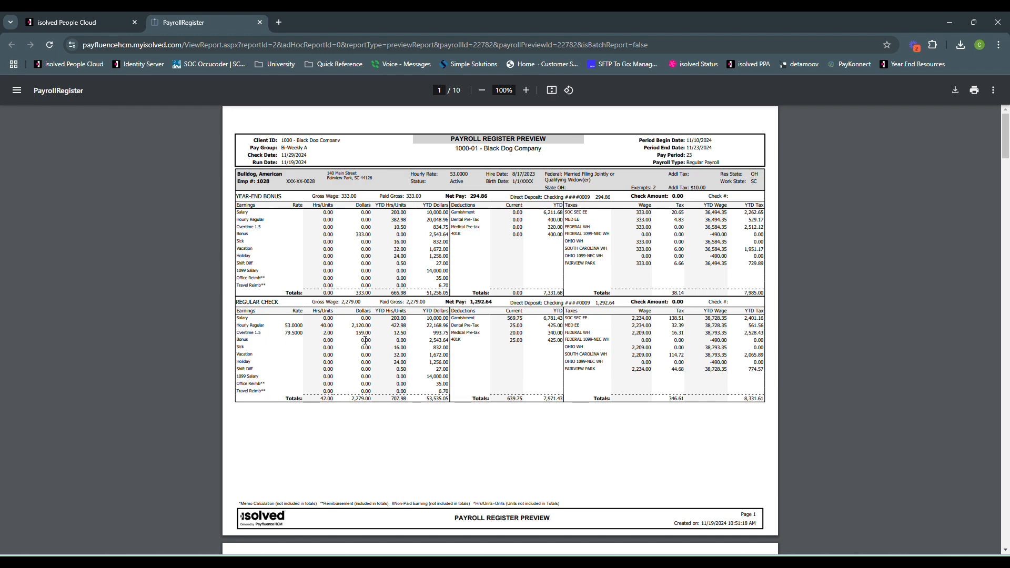
scroll(365, 341, "down", 7)
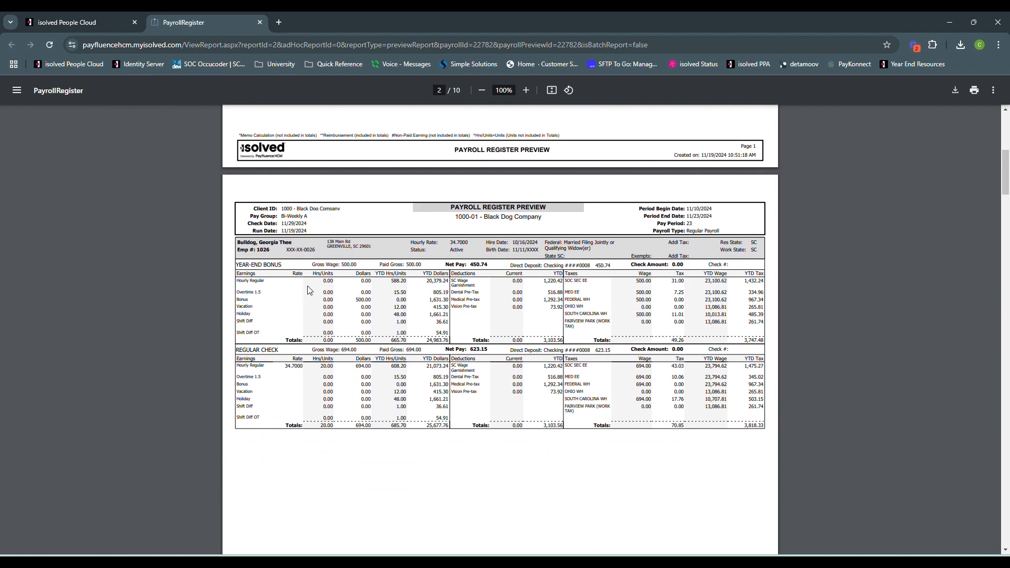